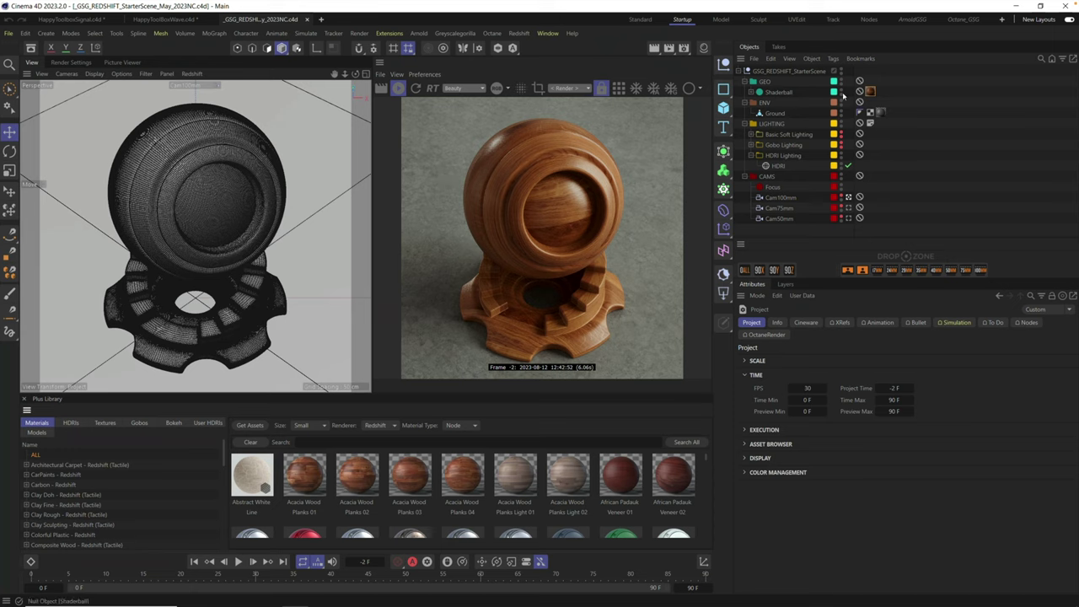
Step: Turn off the Shaderball's editor and render visibility and hide the Ground object
left_click(841, 95)
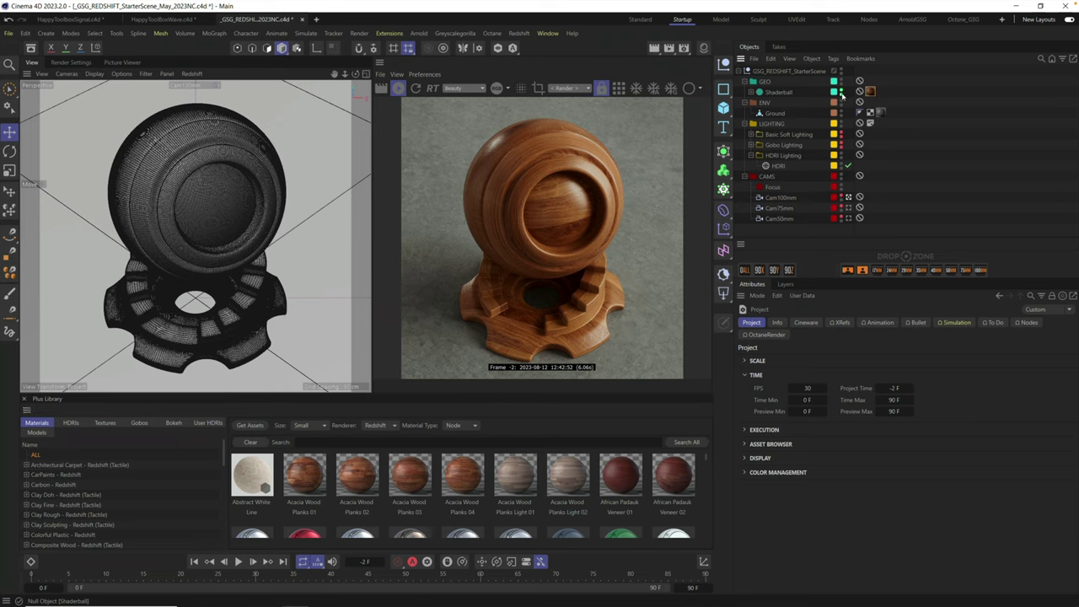
left_click(841, 95)
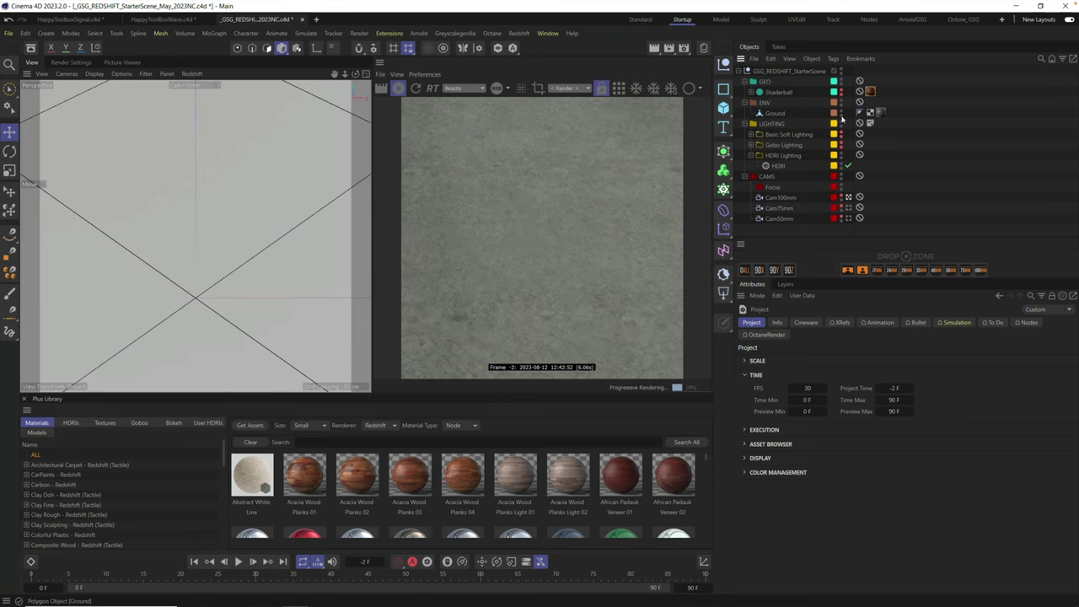
left_click(842, 116)
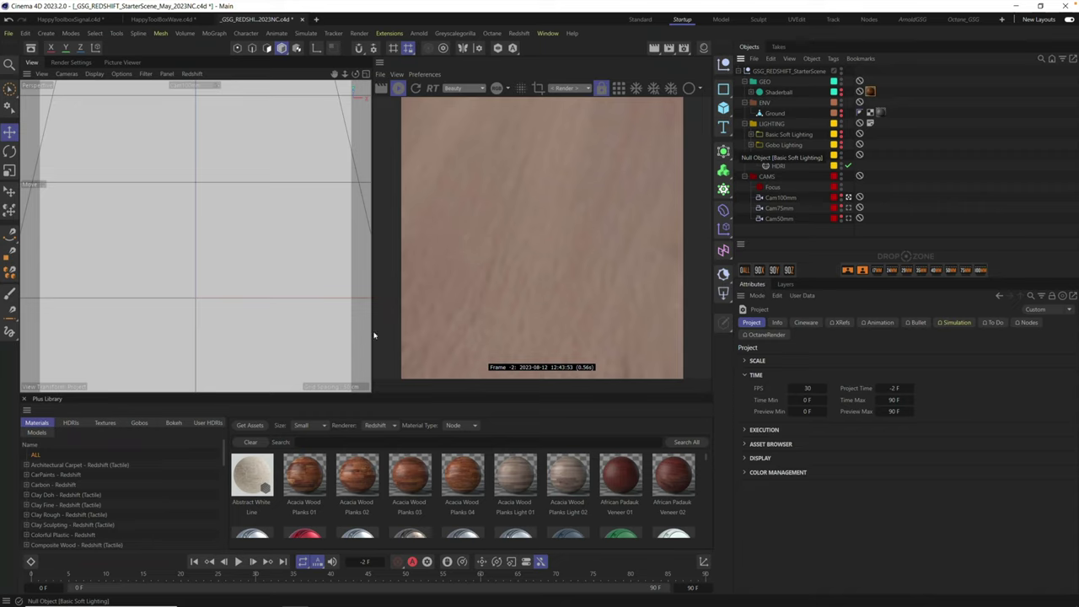
Step: Add the Thumbs Up Icon model from the Plus Library's Models list to the scene
left_click(37, 432)
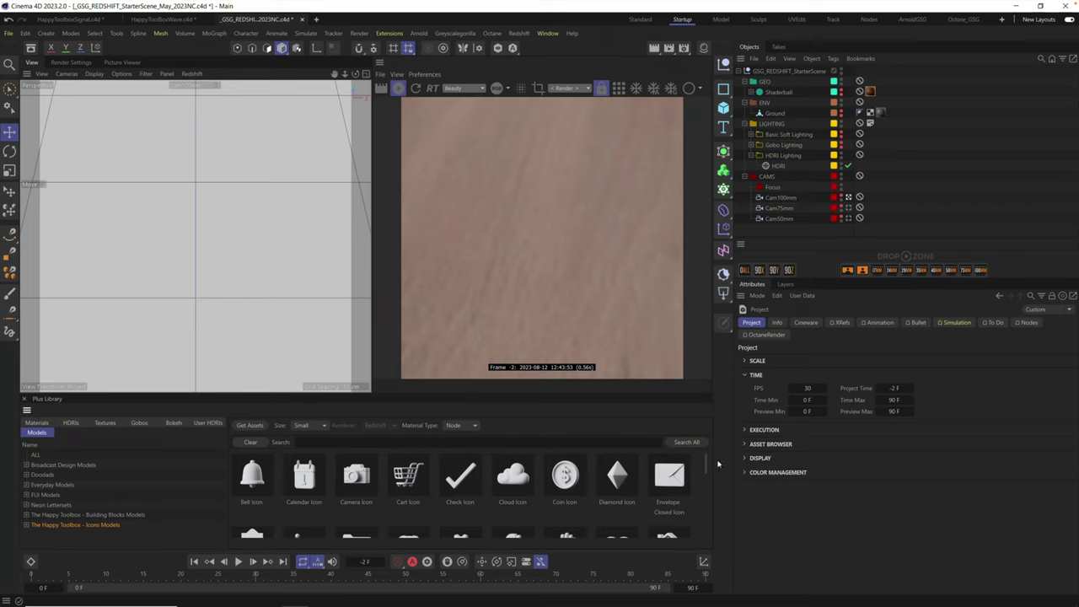
scroll(707, 462, "down", 5)
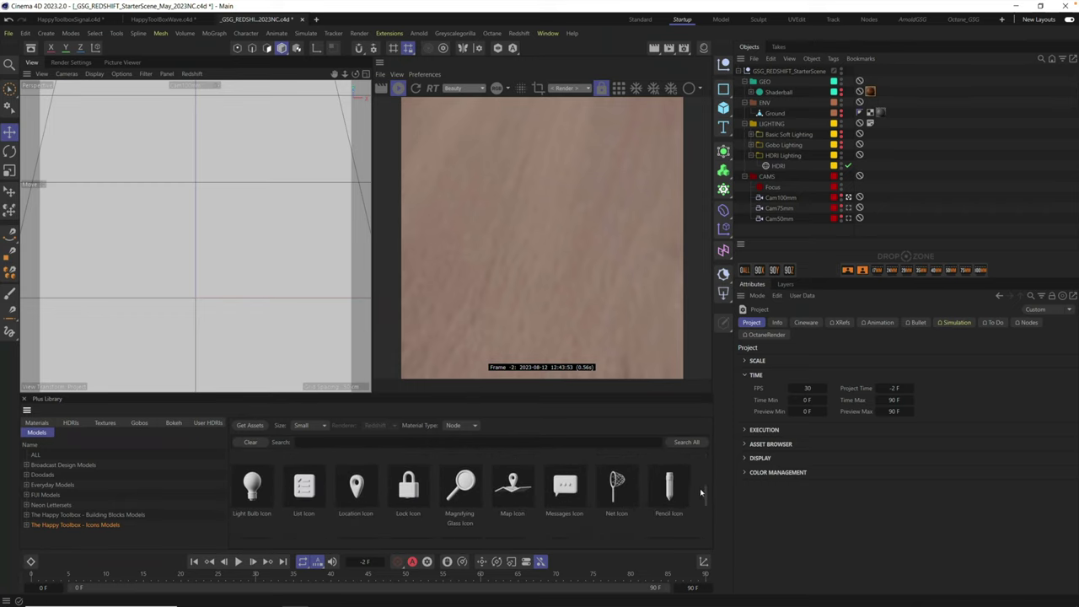
left_click_drag(706, 497, 707, 535)
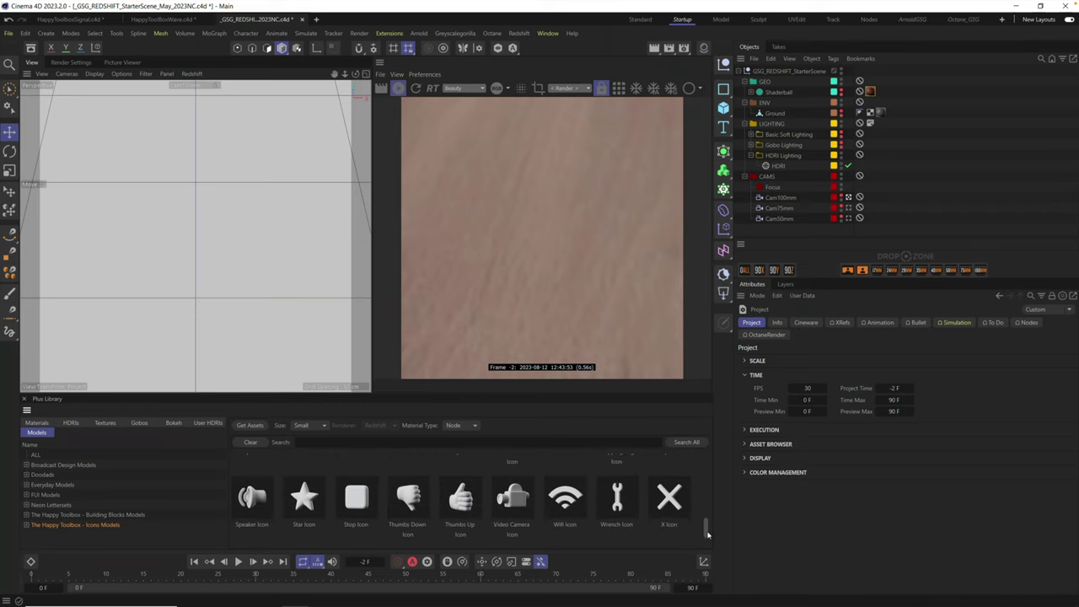
left_click(461, 499)
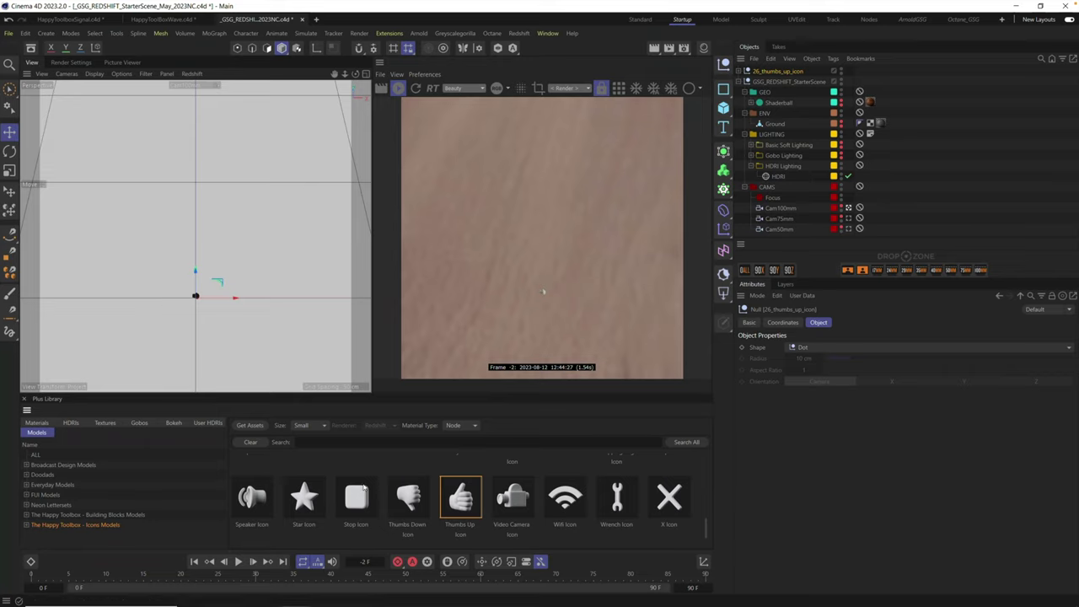
Step: Scale the hand to about 222%, delete Cam100mm's Protection tag, and orbit and zoom onto the hand
left_click(12, 171)
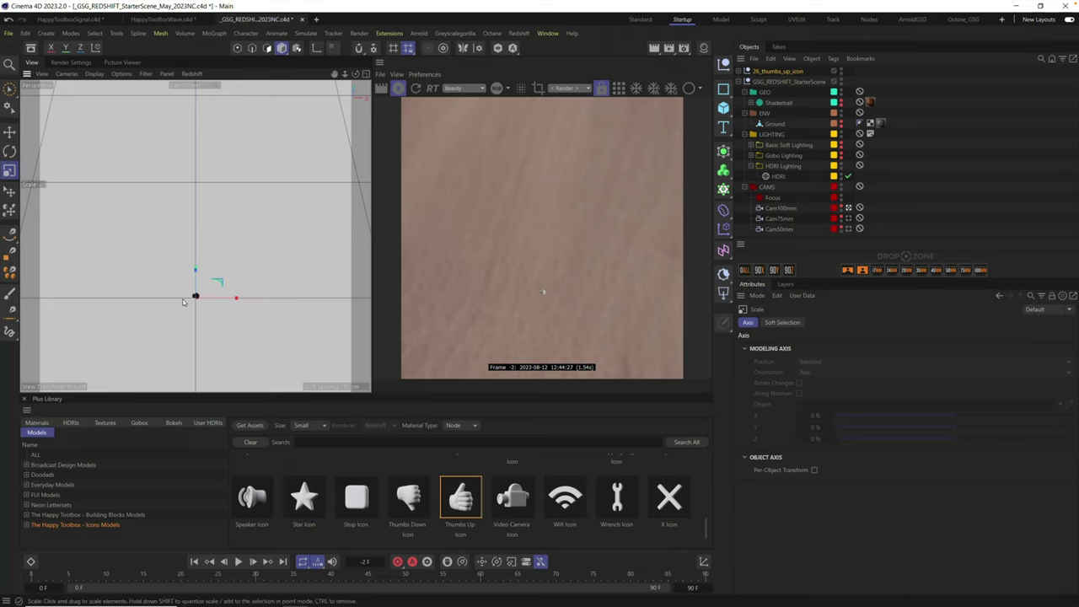
left_click_drag(183, 302, 296, 298)
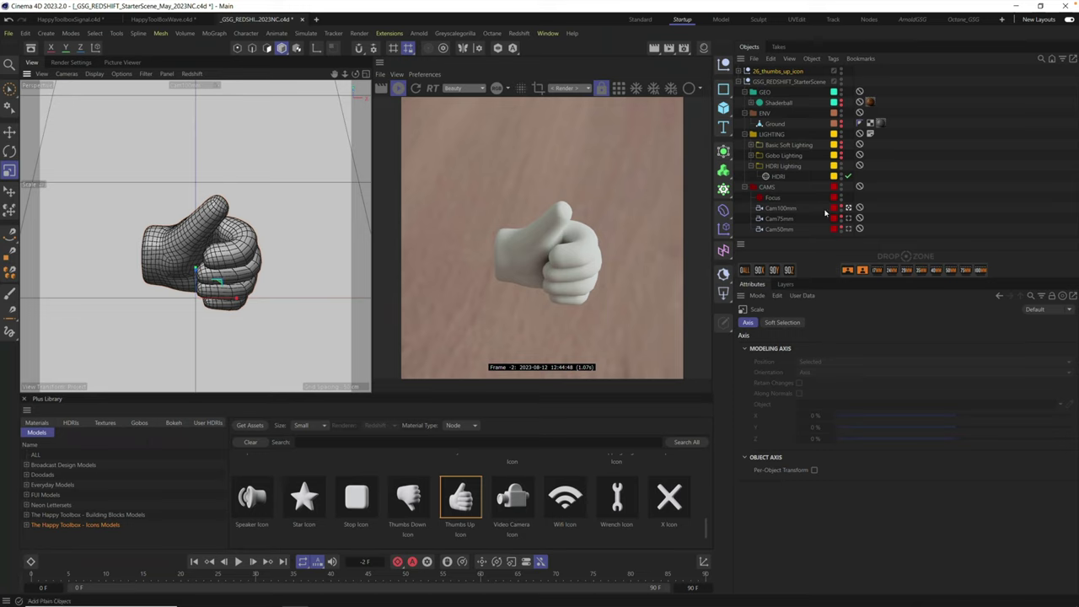
left_click(859, 208)
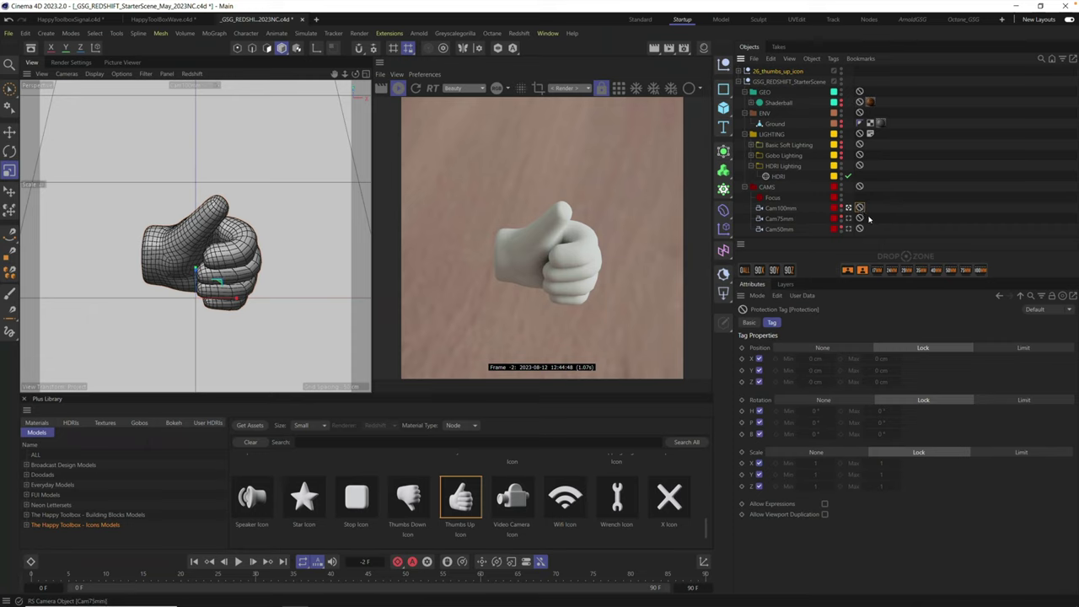
key("Delete")
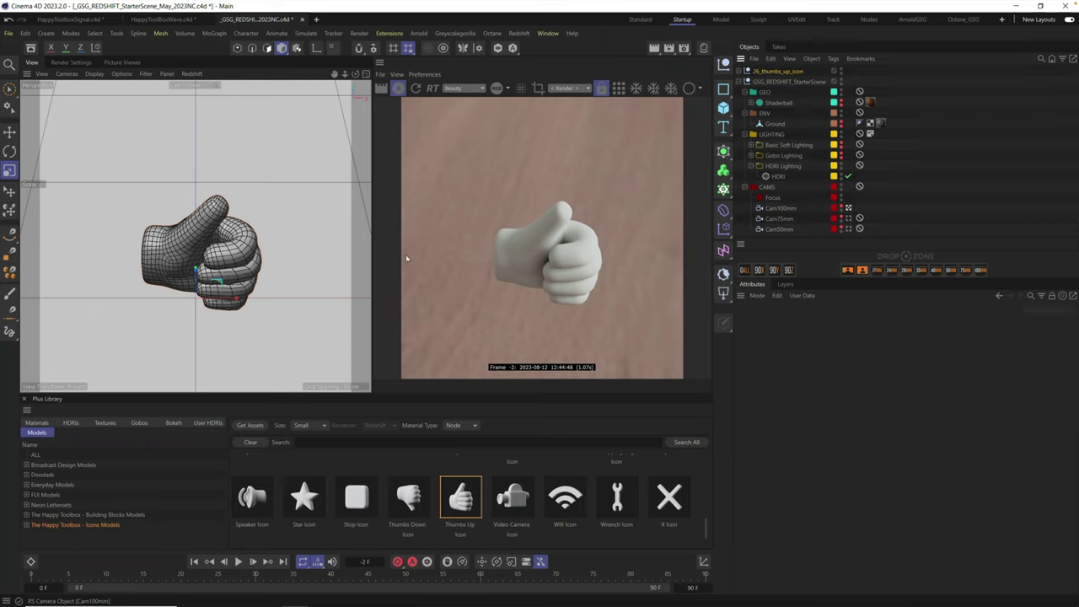
left_click(780, 209)
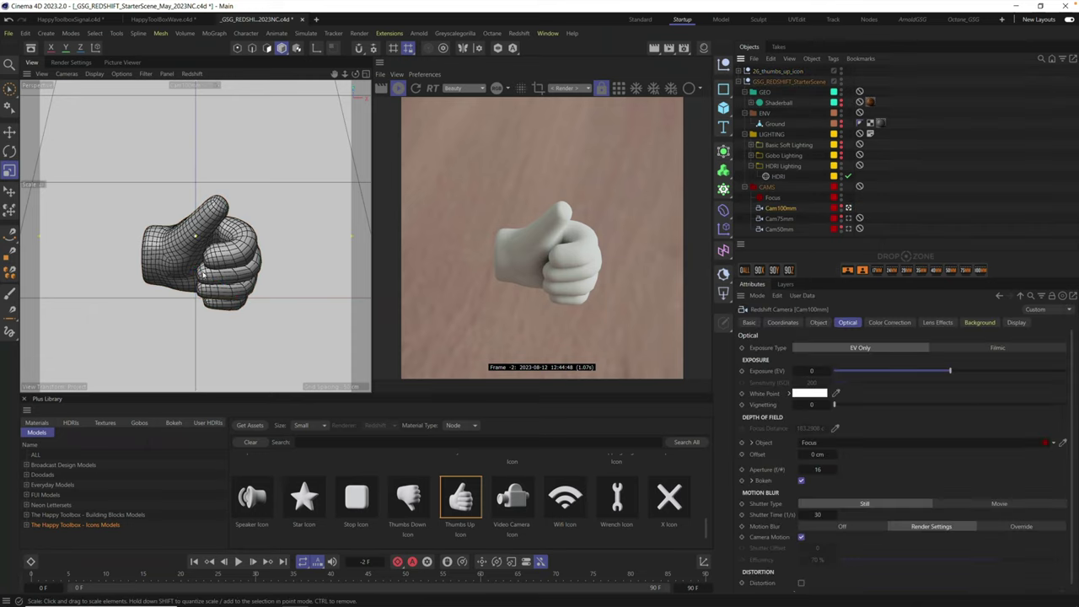
left_click_drag(202, 274, 225, 261, "alt")
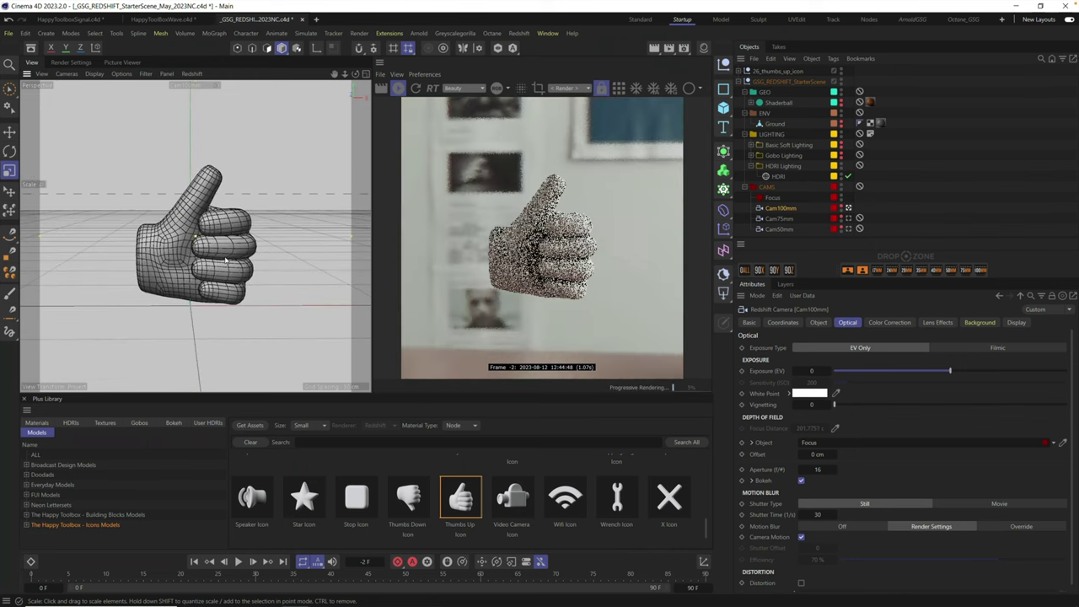
scroll(225, 259, "up", 4)
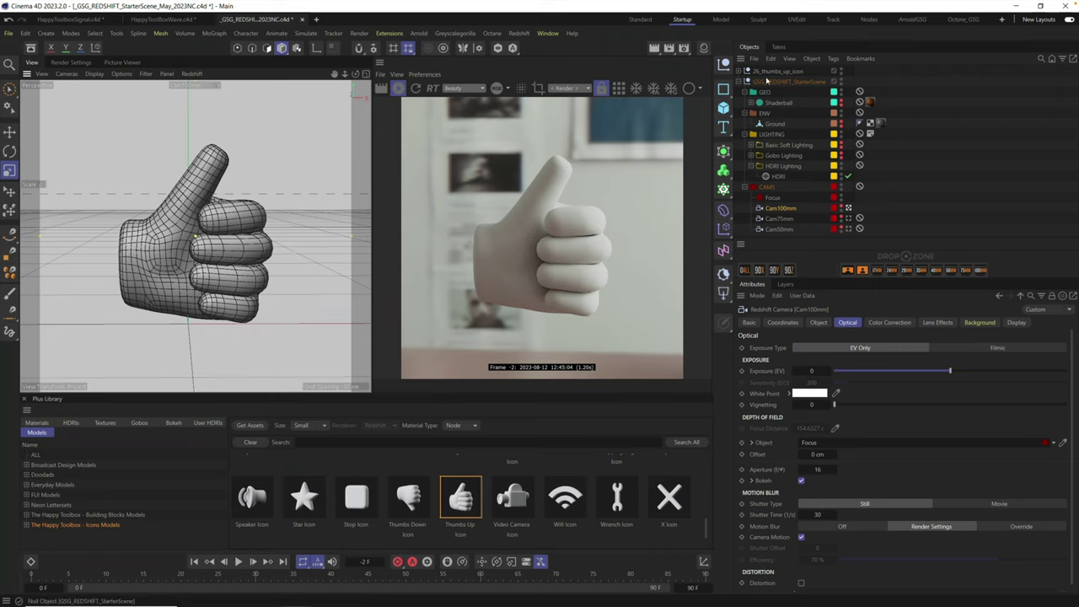
Step: Ctrl-drag the null into itself to make 26_thumbs_up_icon_2, test its R.B rotation, and select thumbs_up
left_click(747, 74)
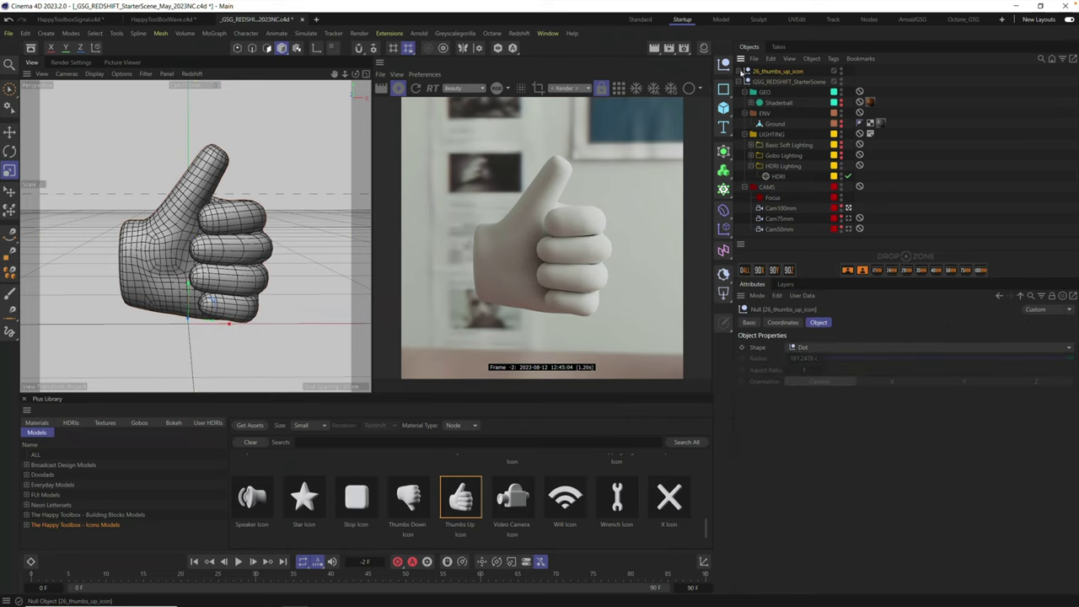
left_click_drag(741, 74, 783, 86, "ctrl")
left_click(746, 82)
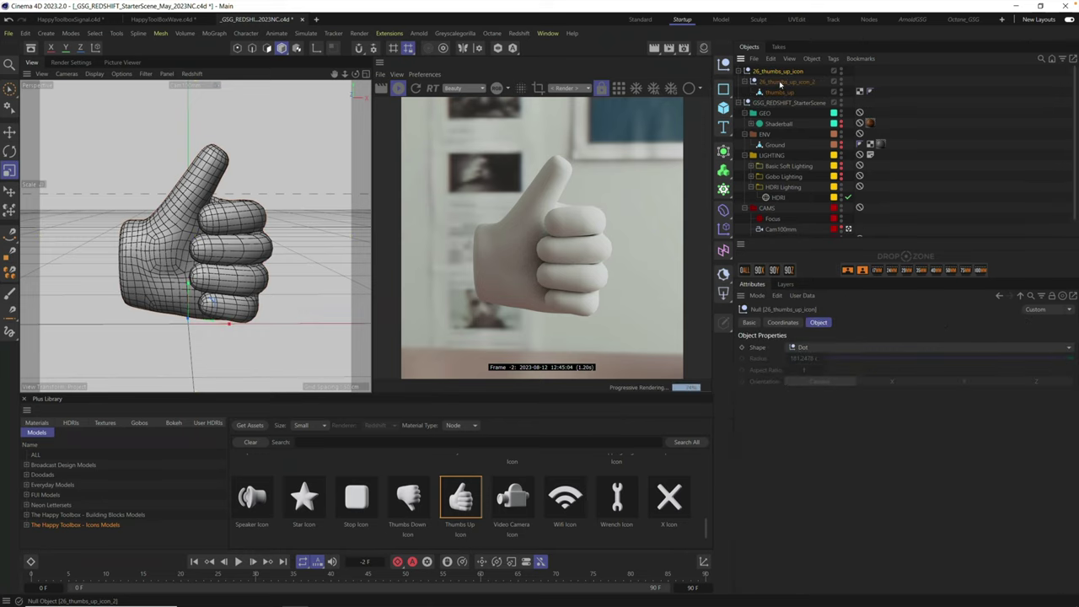
left_click(781, 83)
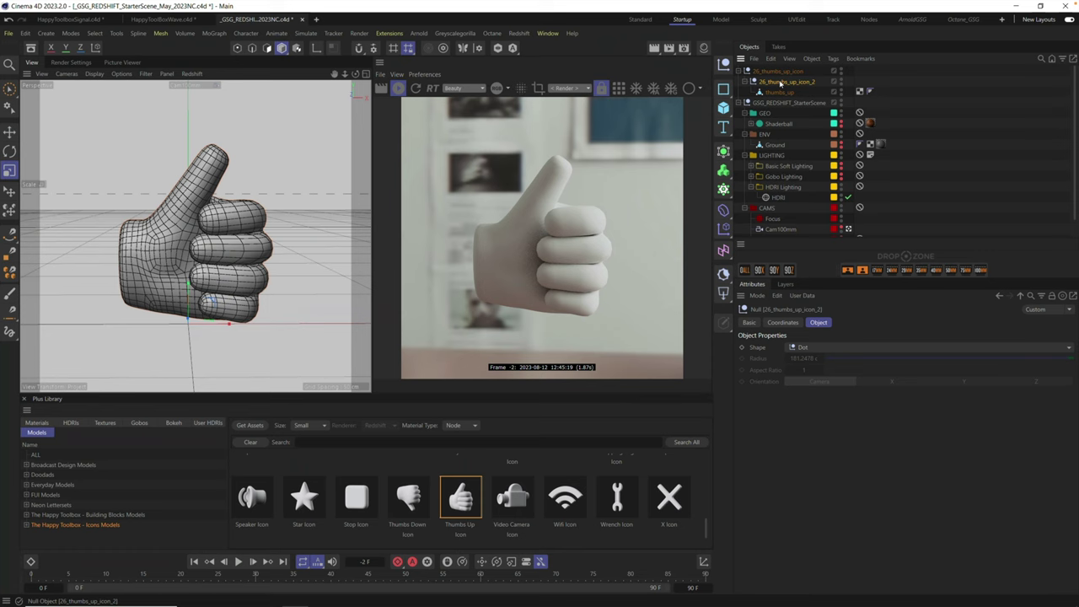
left_click(782, 322)
left_click_drag(857, 385, 472, 354)
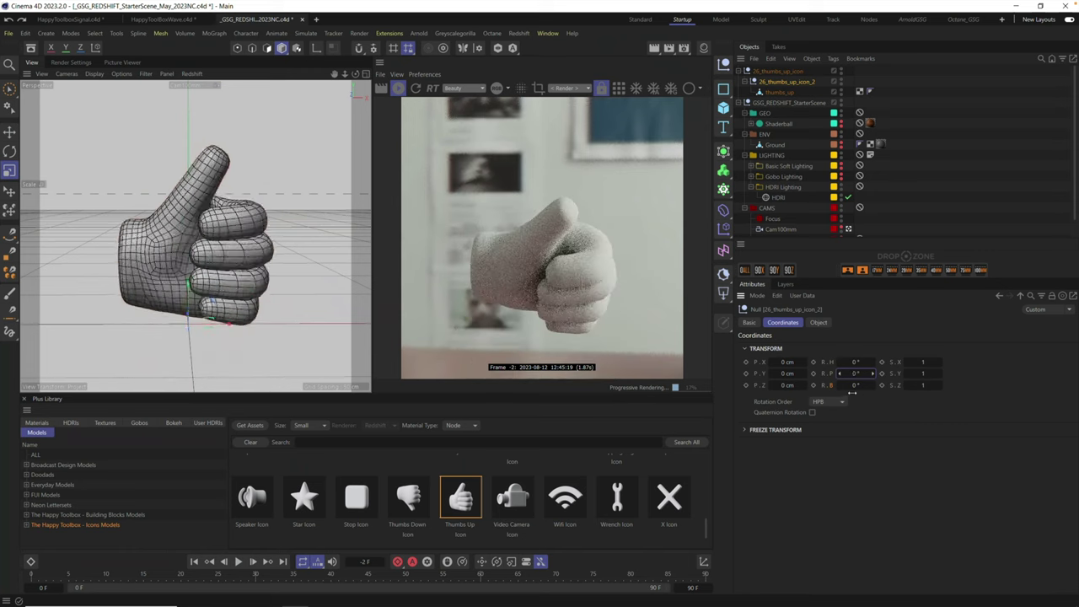
left_click(779, 92)
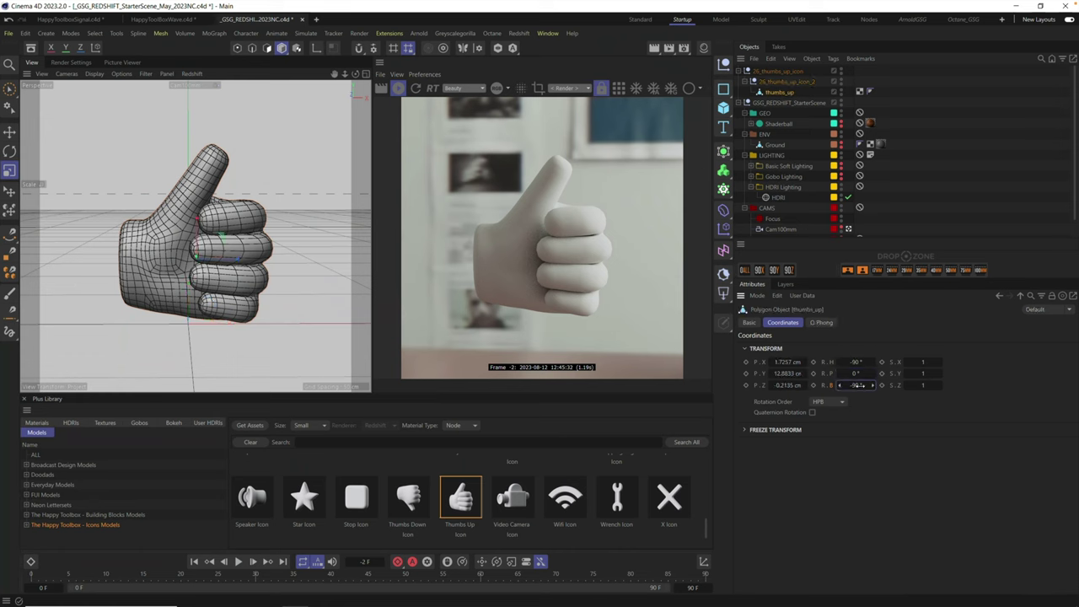
Step: Preview thumbs_up's R.B rotation, then drop R.B onto the Signal slot to create a Signal Plus tag
left_click_drag(873, 384, 876, 454)
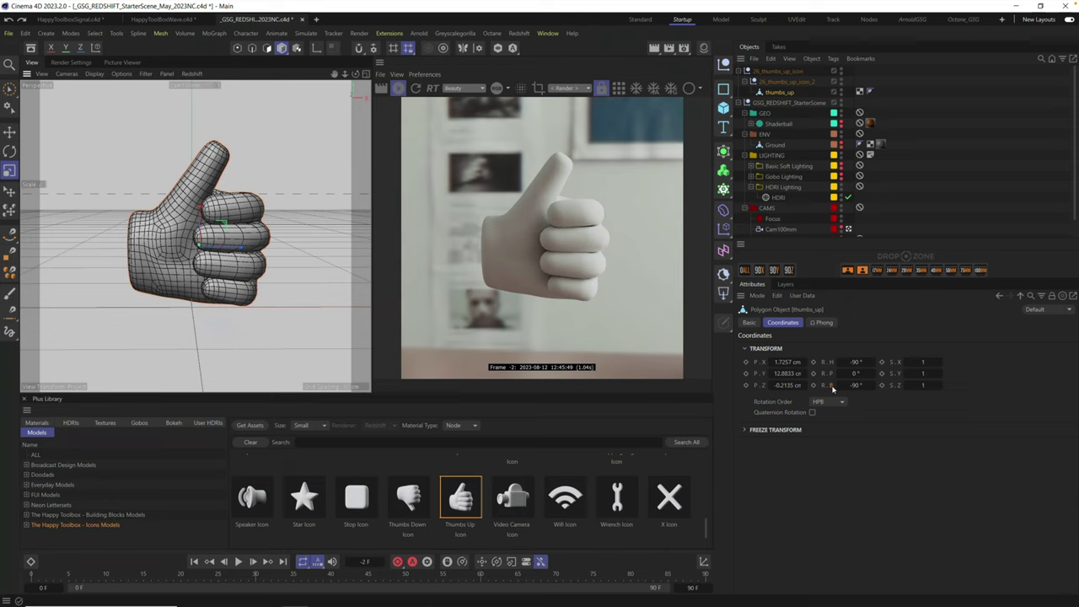
left_click_drag(834, 387, 899, 259)
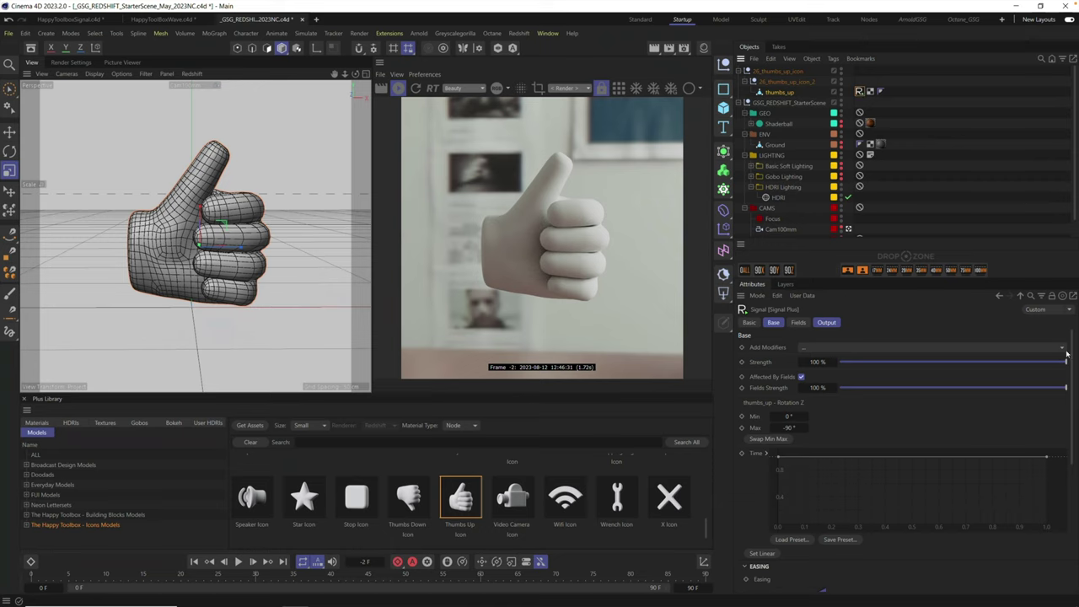
Step: Set the Signal timing curve to Linear, play the timeline, and pause the Redshift IPR
scroll(1072, 342, "down", 2)
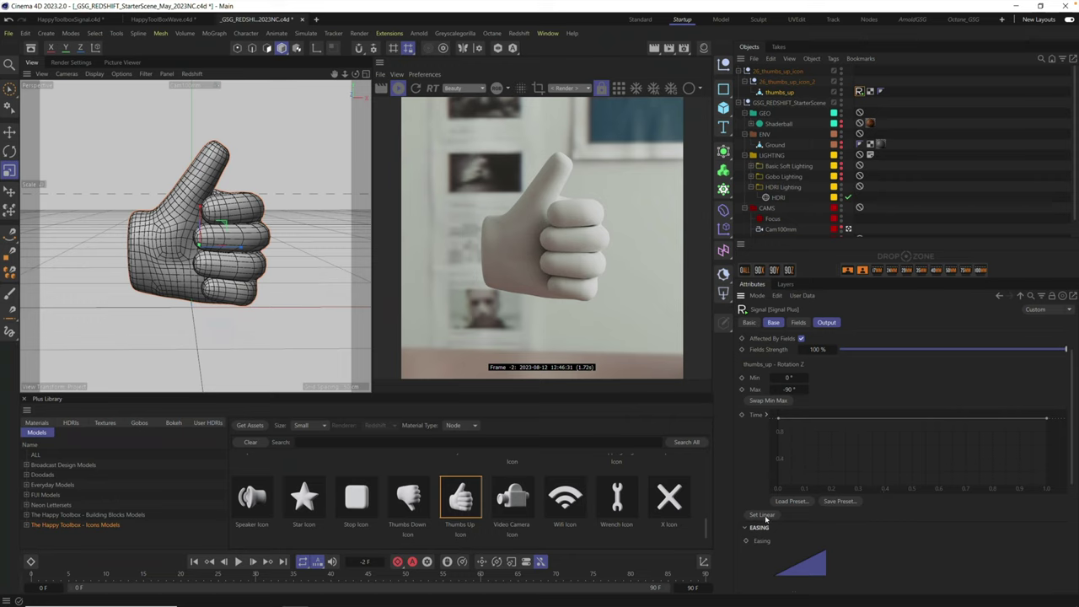
left_click(763, 515)
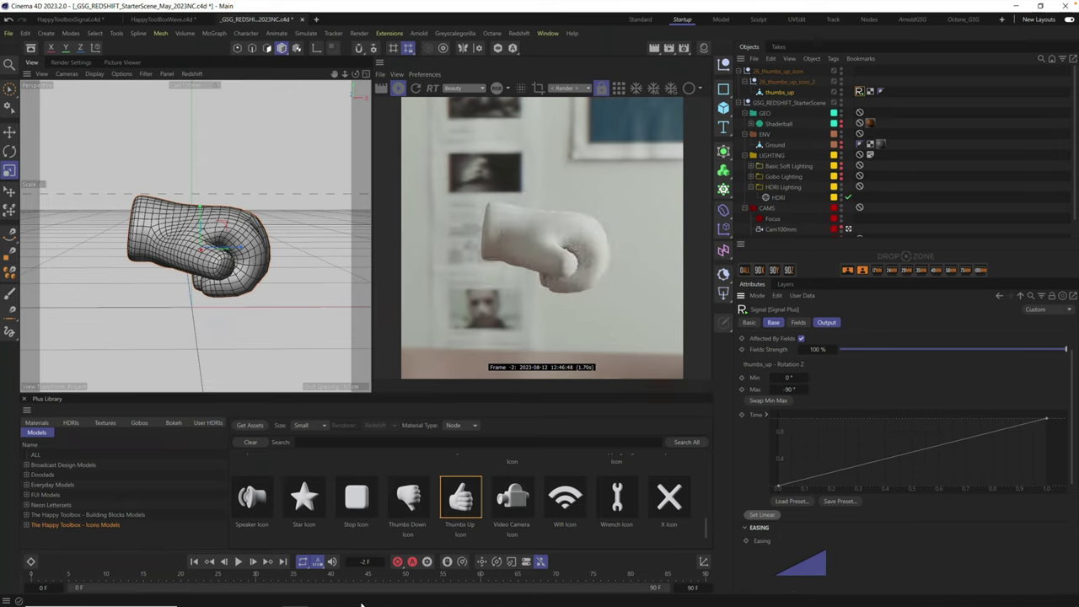
left_click(238, 561)
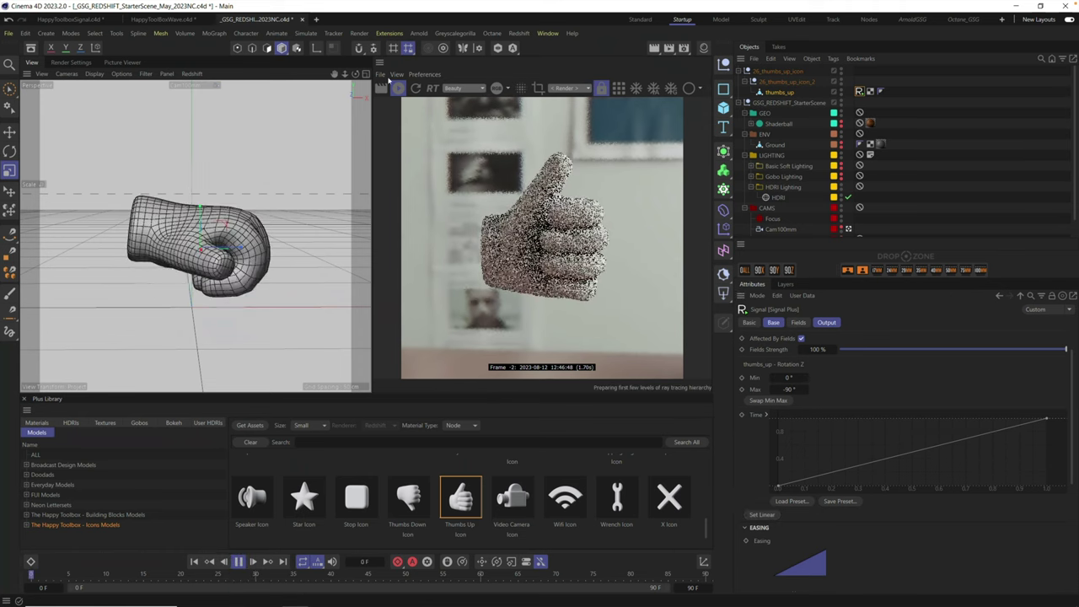
left_click(399, 88)
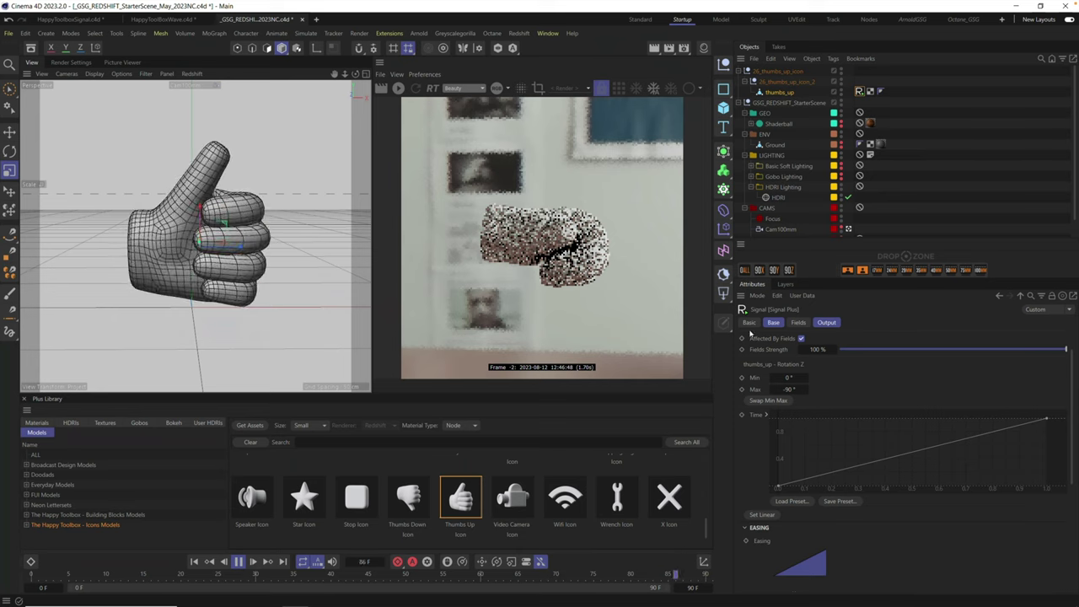
Step: Swap the Rotation Z min and max, then set the maximum to 90° for a -90° to 90° sweep
left_click(785, 401)
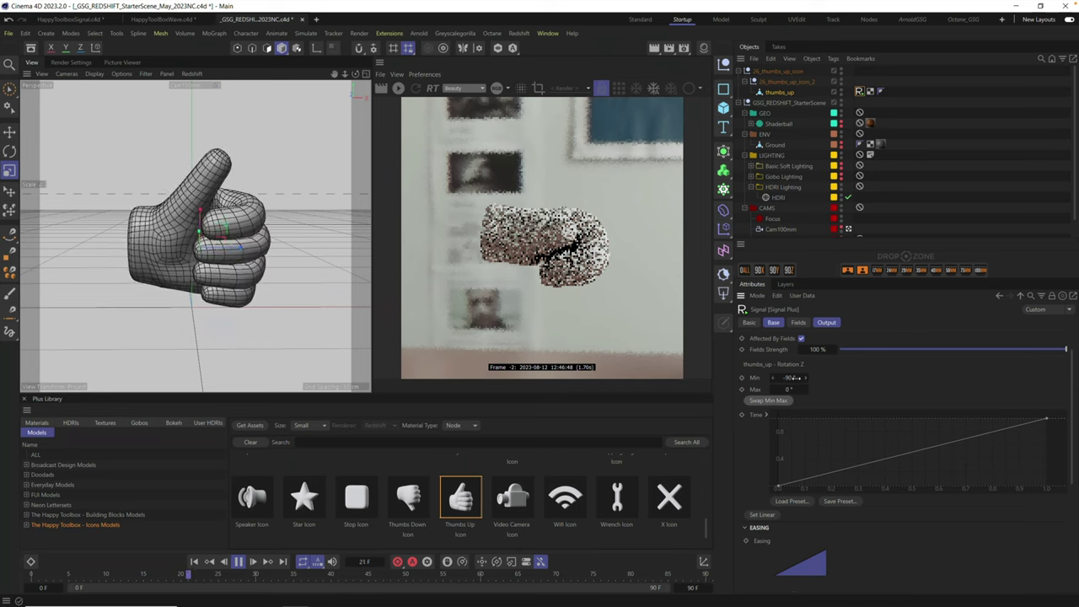
left_click(789, 390)
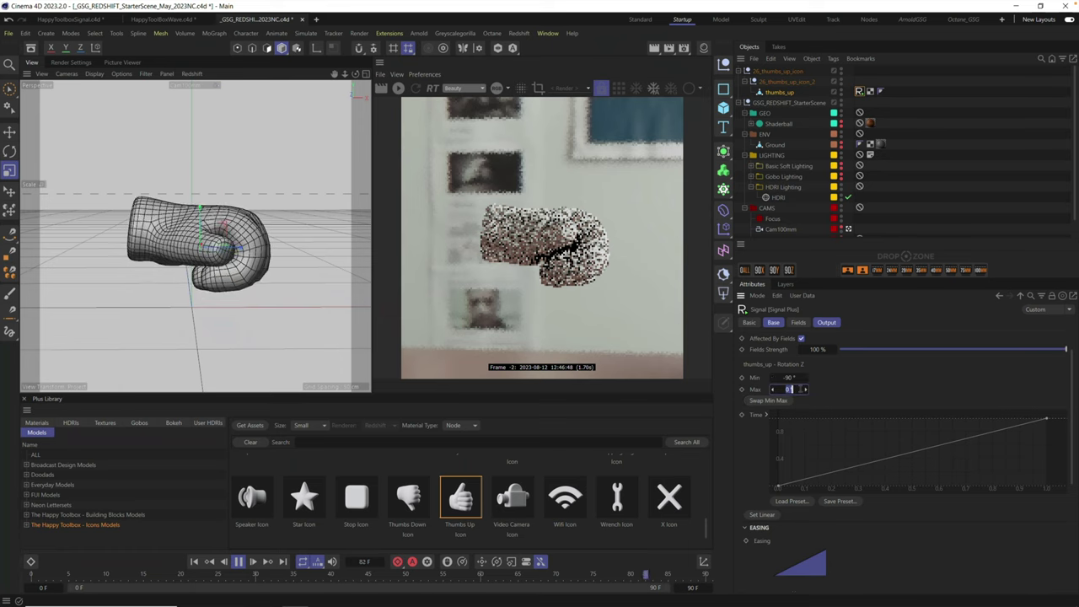
type("90")
key("Return")
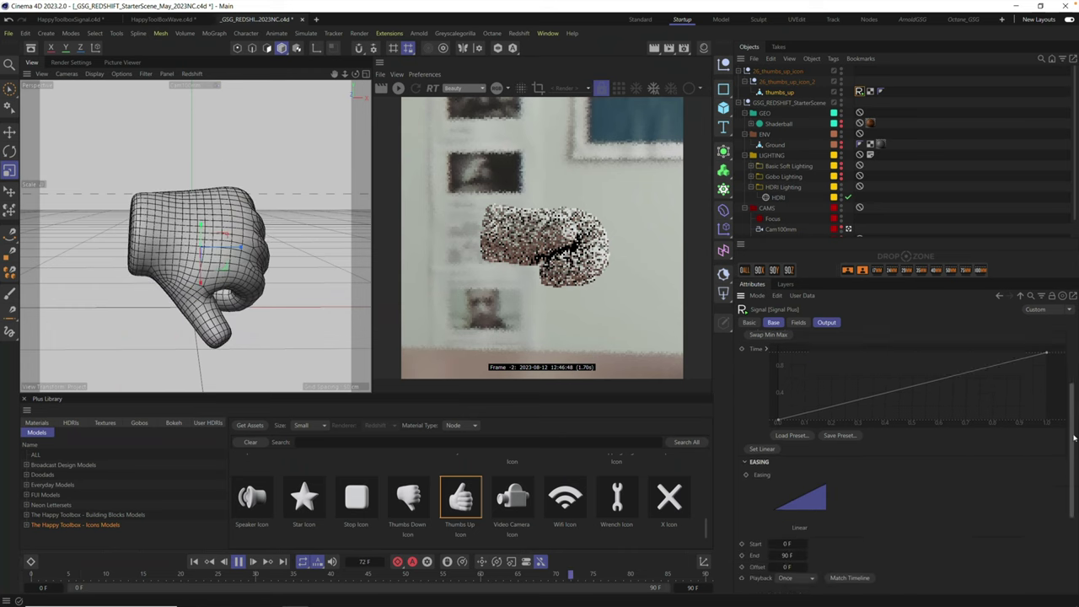
scroll(1066, 443, "down", 2)
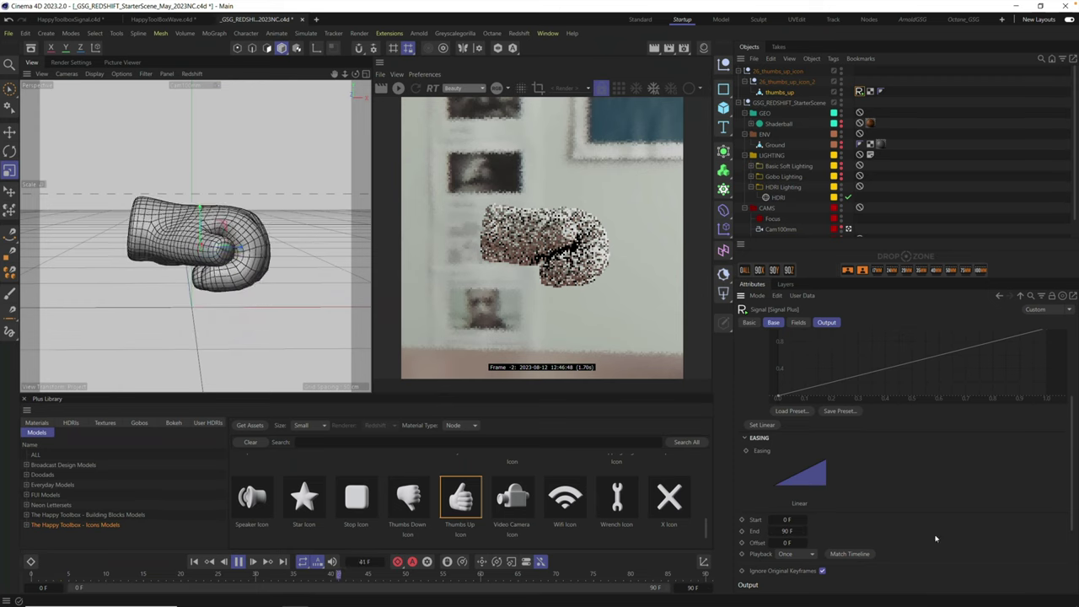
scroll(1071, 462, "up", 3)
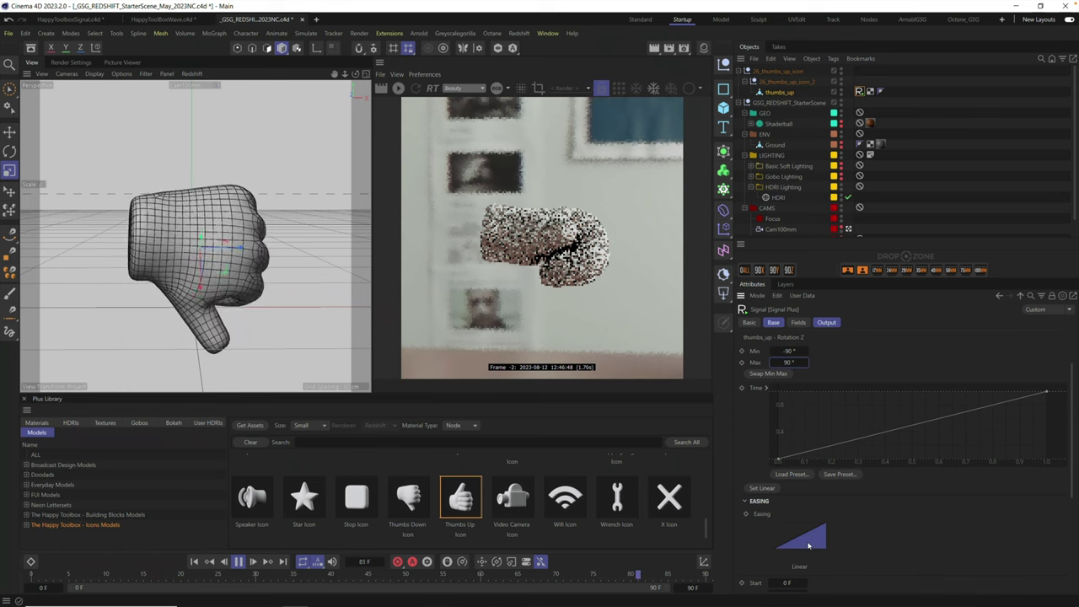
Step: Try Quint In Out on the Signal easing, then settle on Expo In Out
left_click(804, 546)
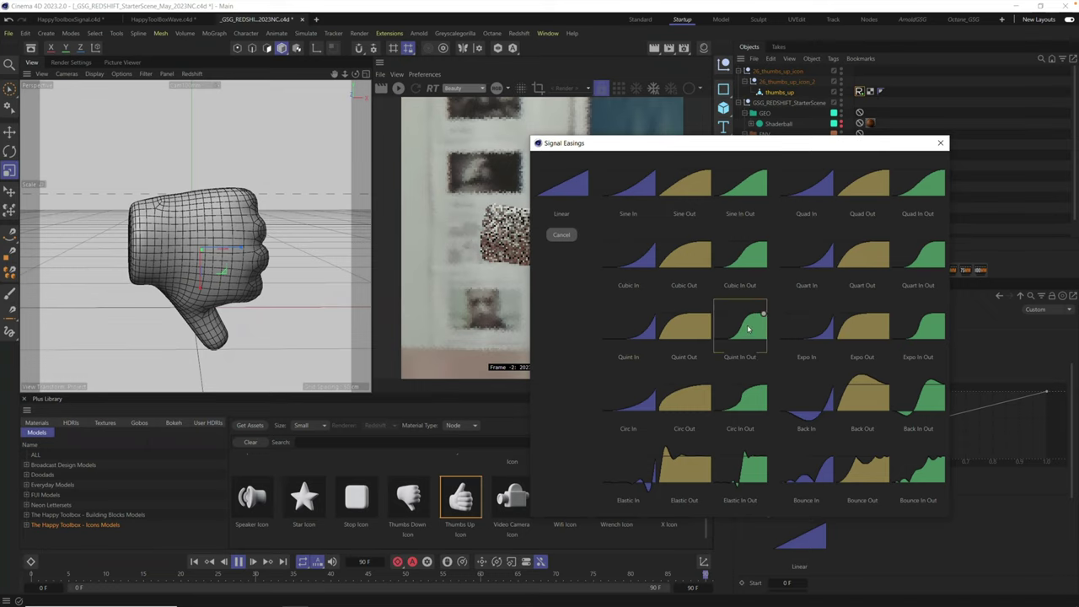
left_click(748, 328)
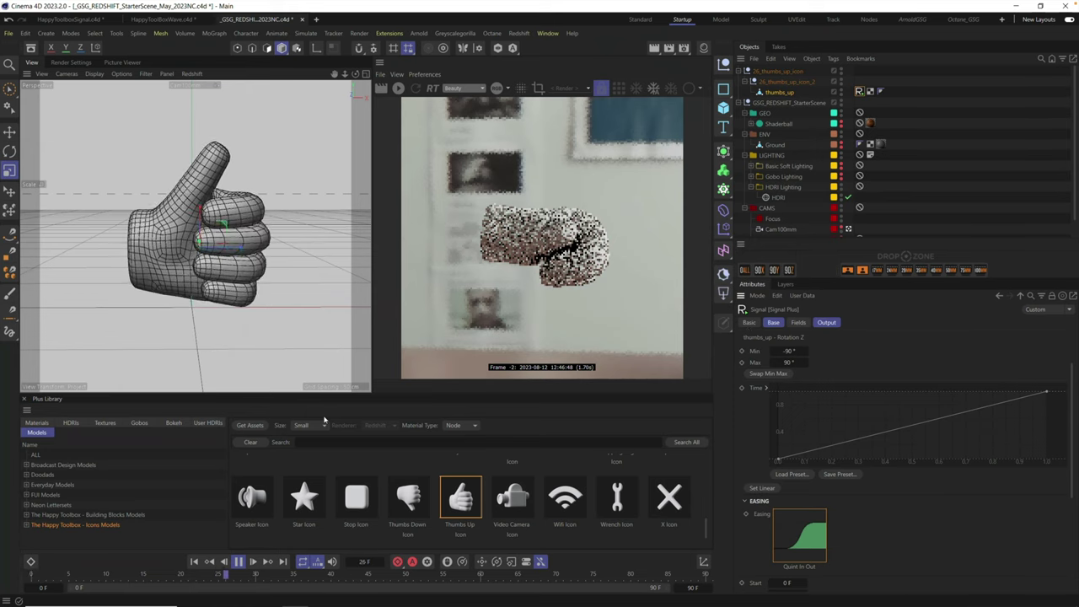
left_click(805, 541)
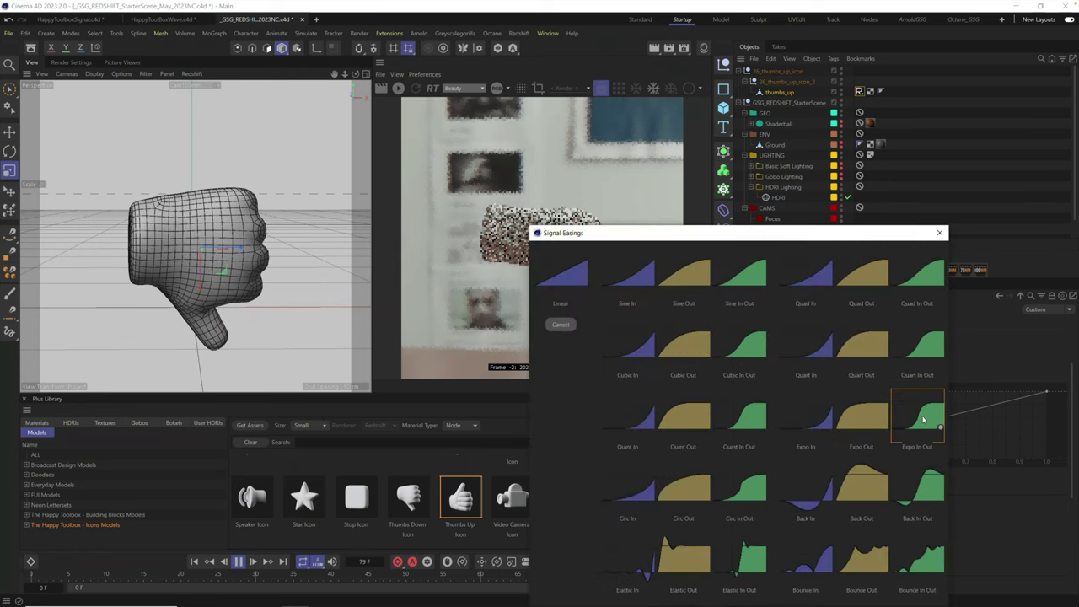
left_click(923, 415)
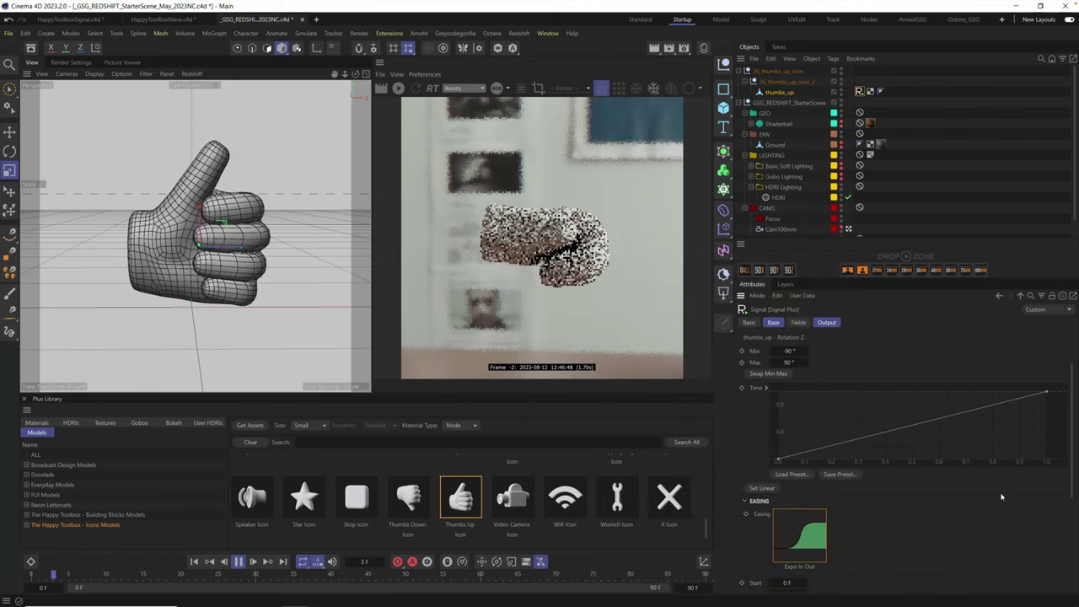
Step: Switch the Signal Plus Playback mode from Once to Loop
scroll(833, 385, "down", 5)
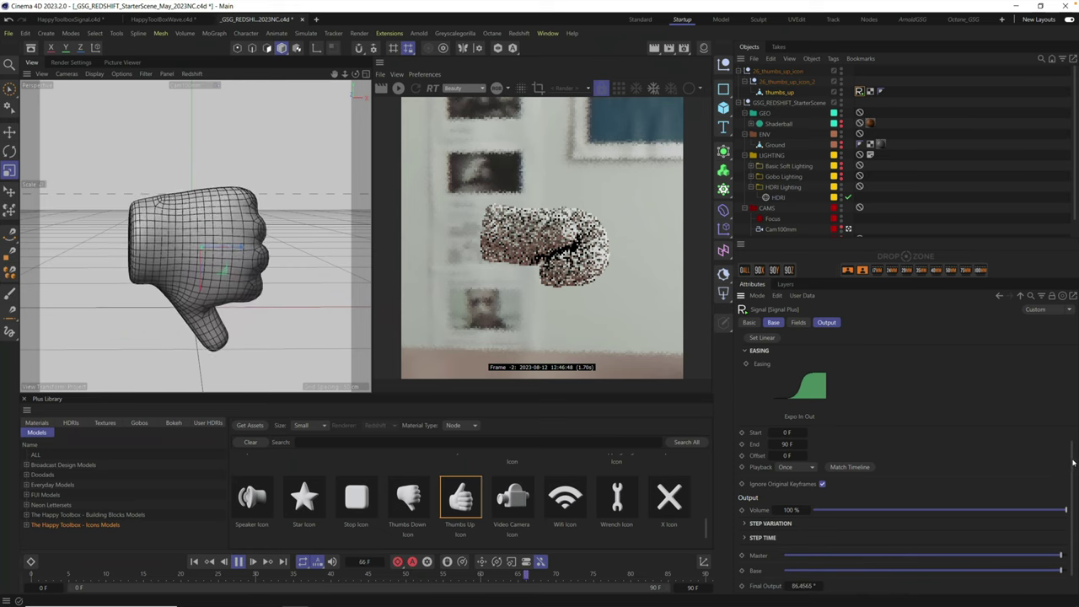
scroll(811, 361, "up", 1)
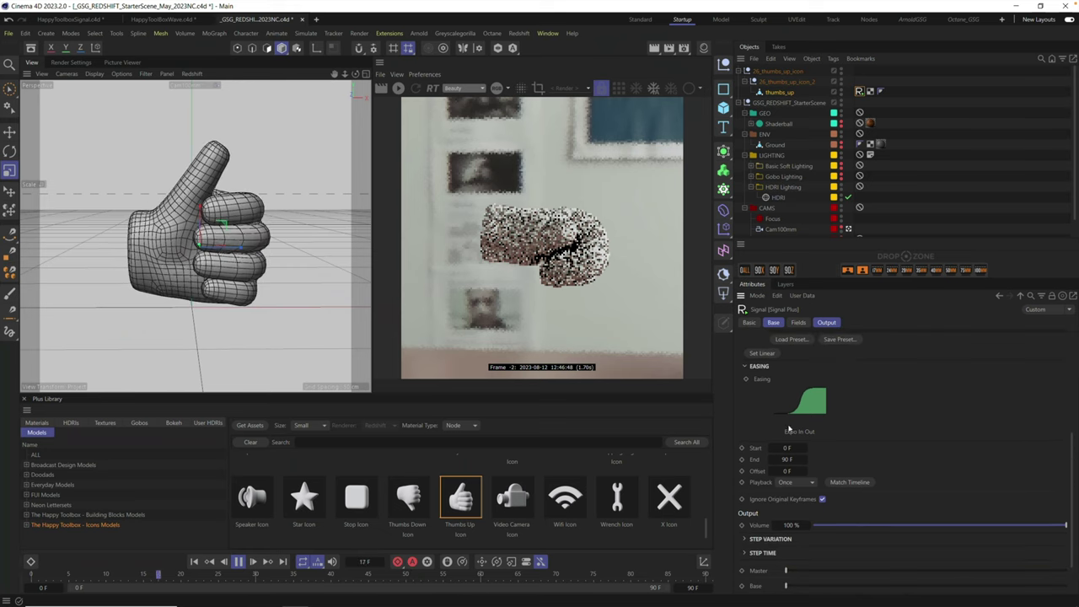
left_click(799, 482)
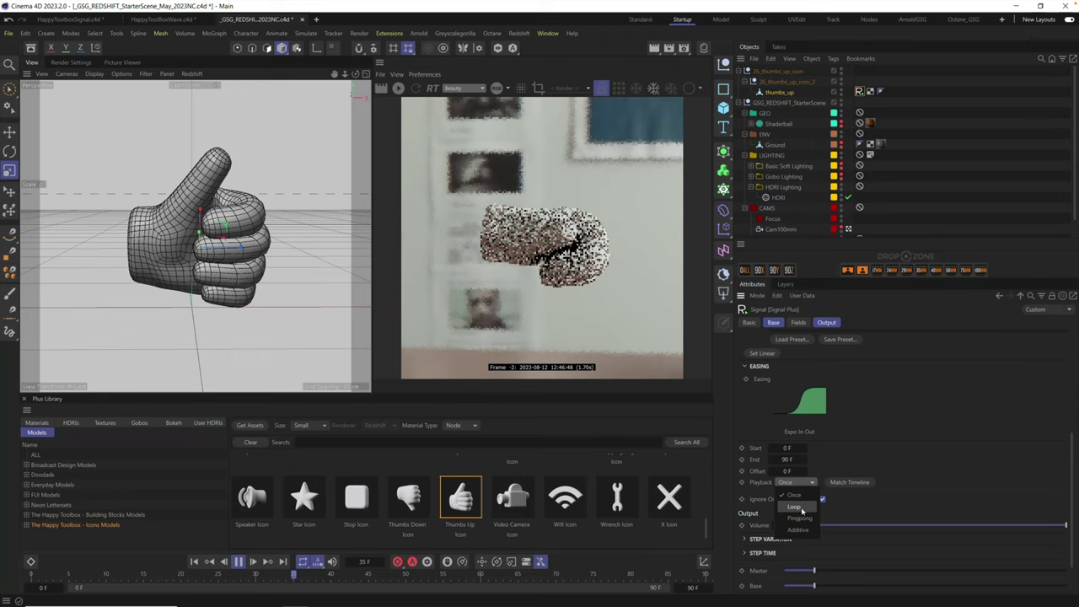
left_click(801, 510)
scroll(1074, 390, "up", 2)
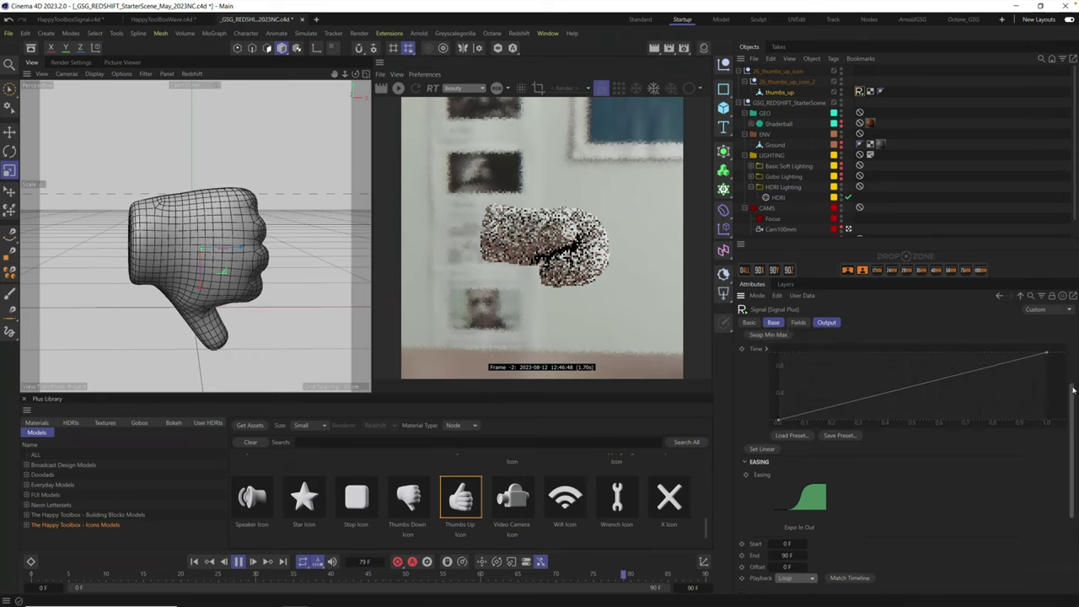
scroll(1073, 390, "up", 1)
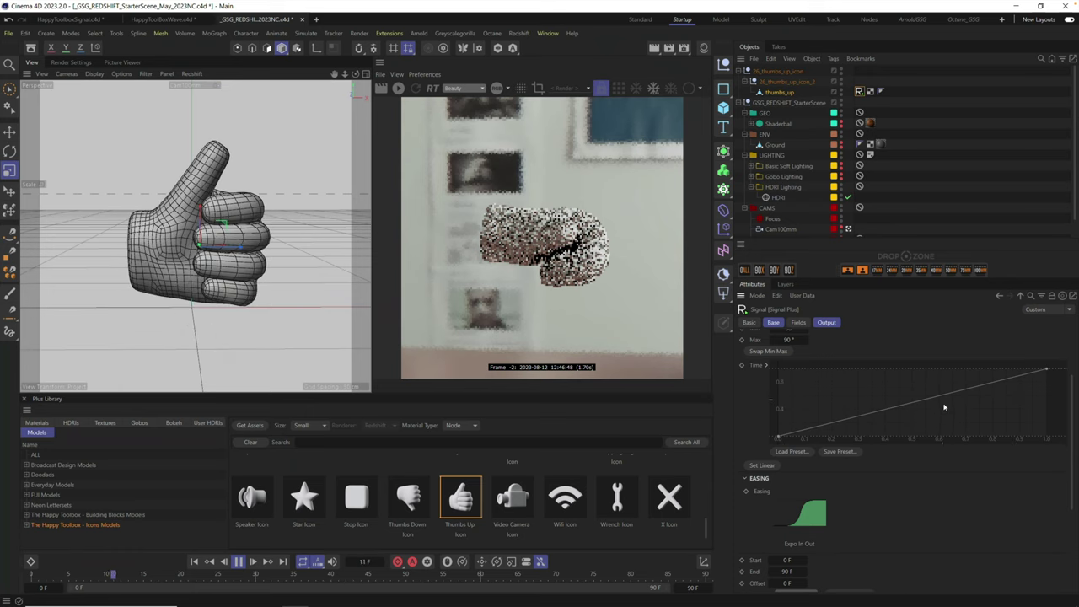
Step: Change the Signal Plus Playback mode from Loop to Pingpong
scroll(1071, 487, "down", 5)
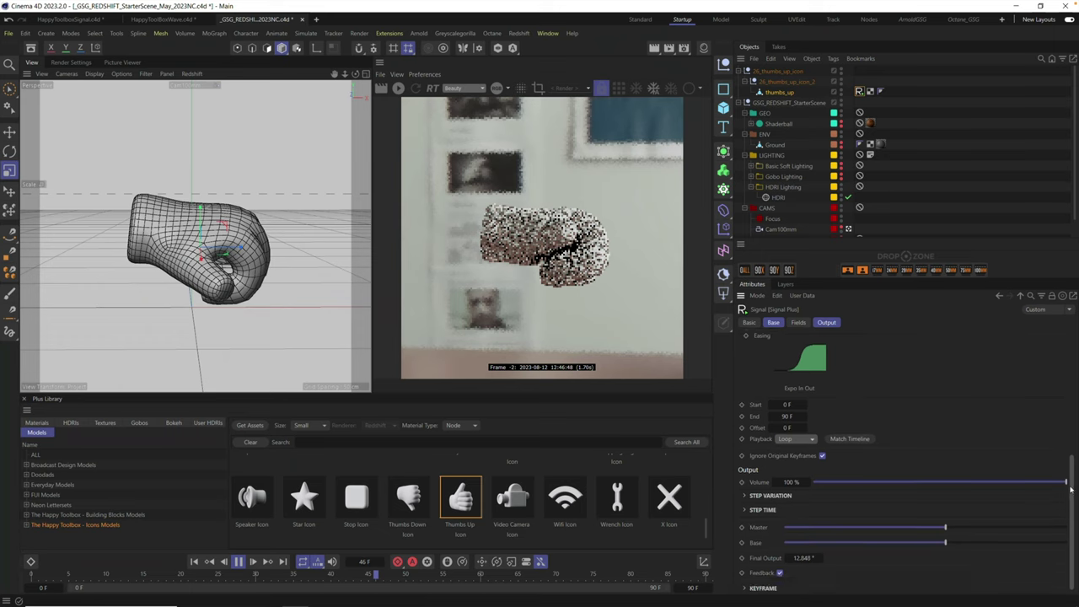
left_click(798, 435)
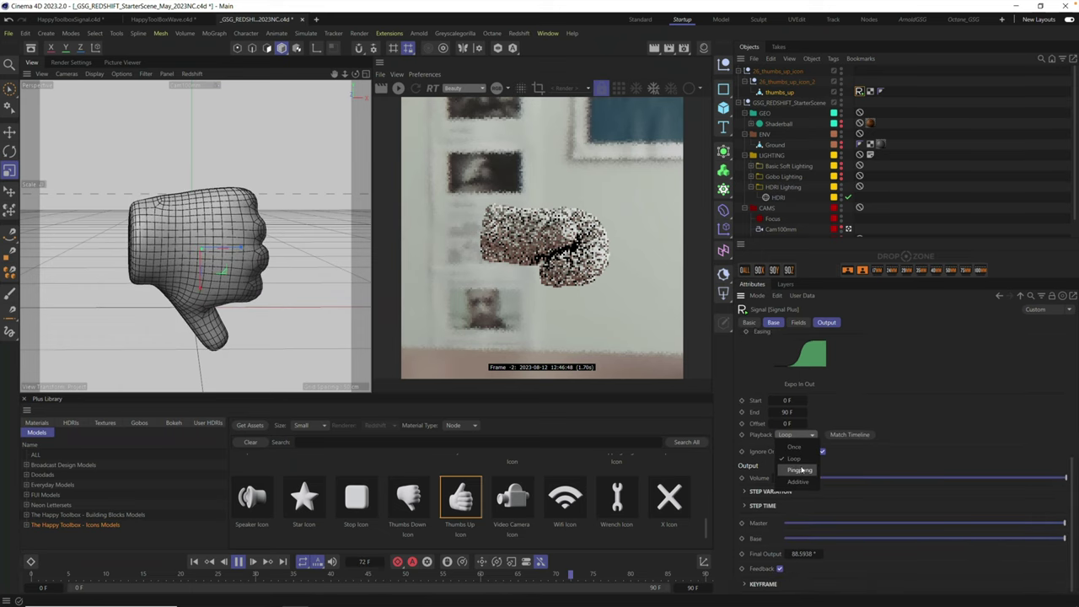
left_click(799, 471)
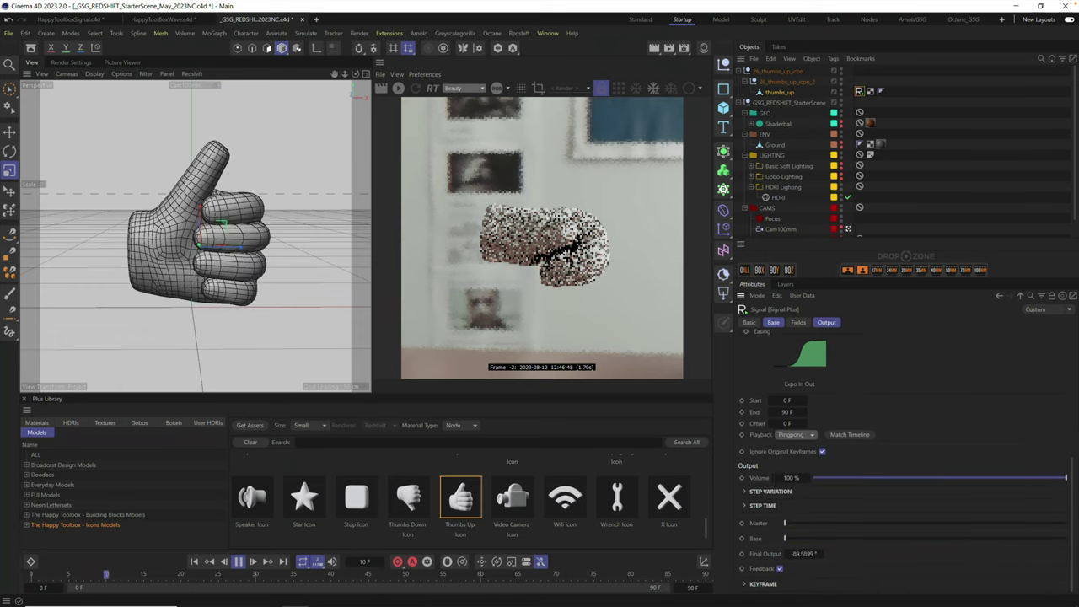
scroll(1075, 398, "up", 5)
scroll(1075, 398, "up", 1)
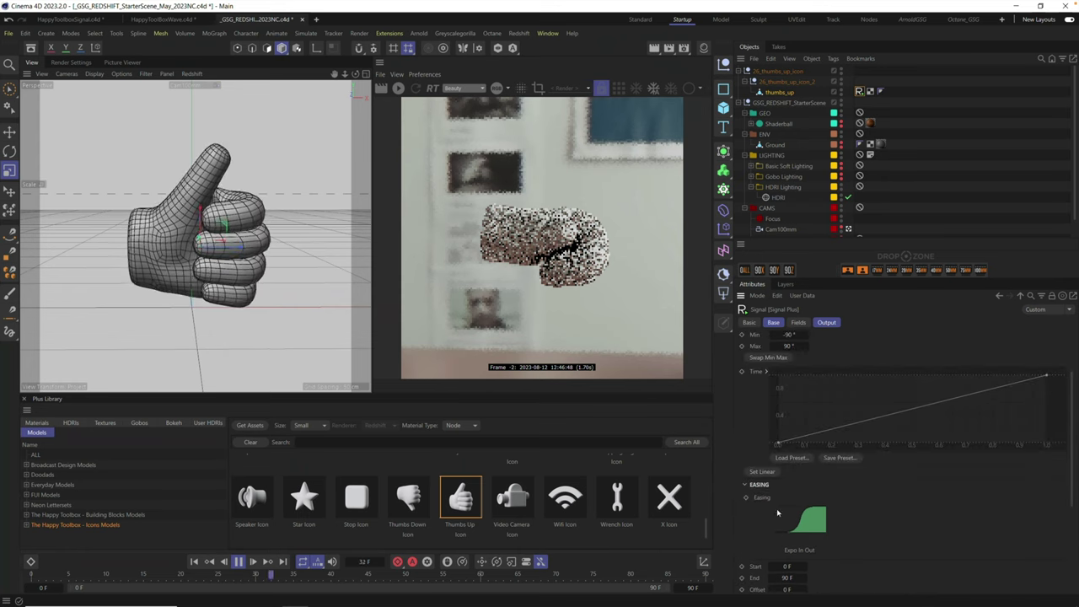
scroll(1075, 400, "down", 4)
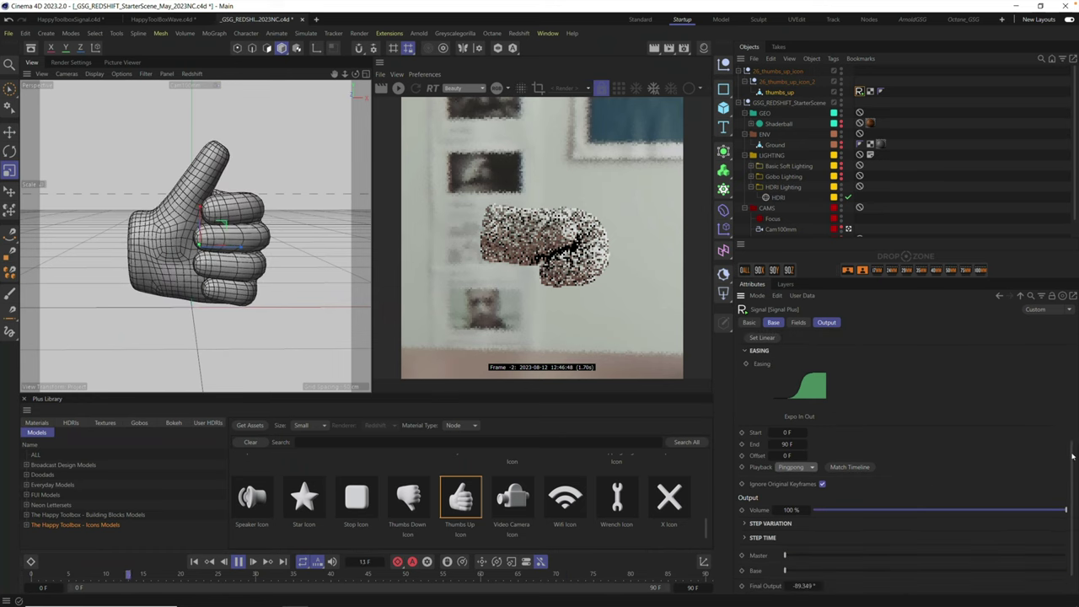
Step: Change the Signal tag's End from 90 F to 45 F so the hand flips twice as fast
scroll(1054, 404, "down", 1)
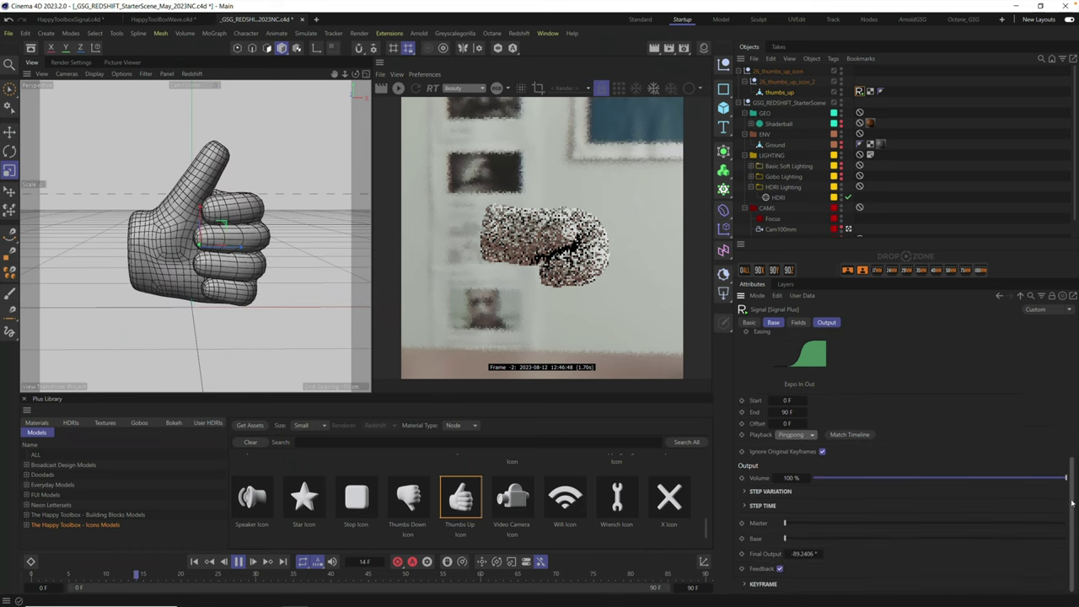
left_click(787, 411)
type("4")
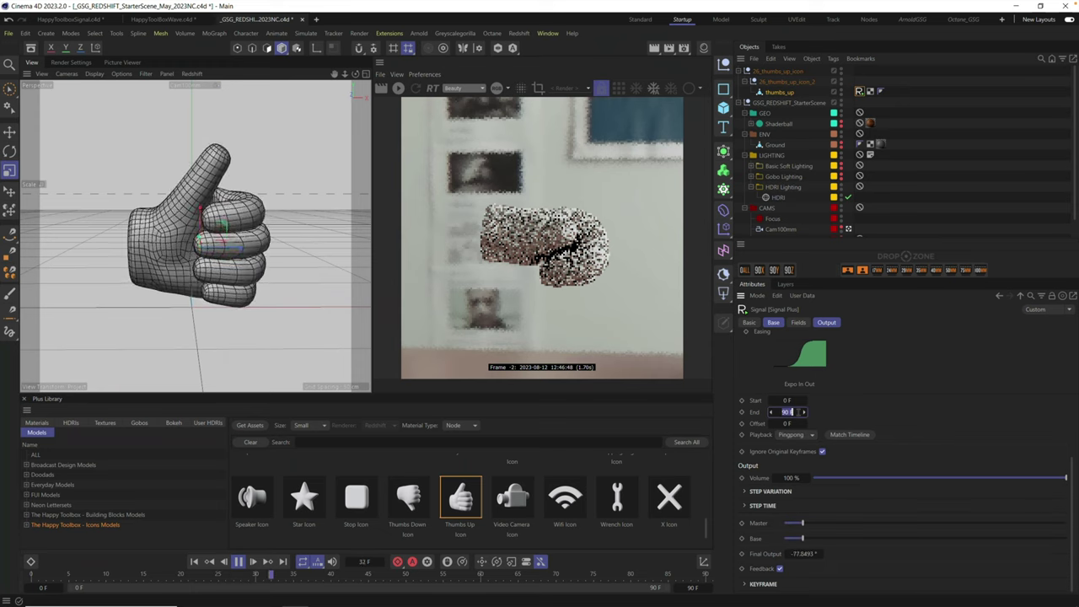
type("5")
key("Return")
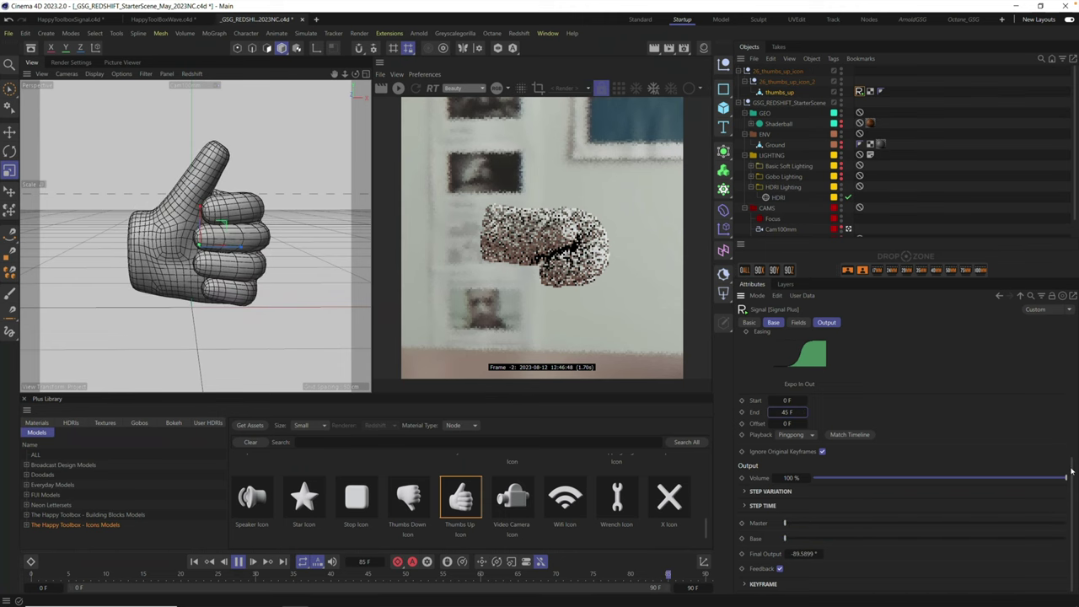
scroll(1071, 472, "up", 5)
left_click(812, 531)
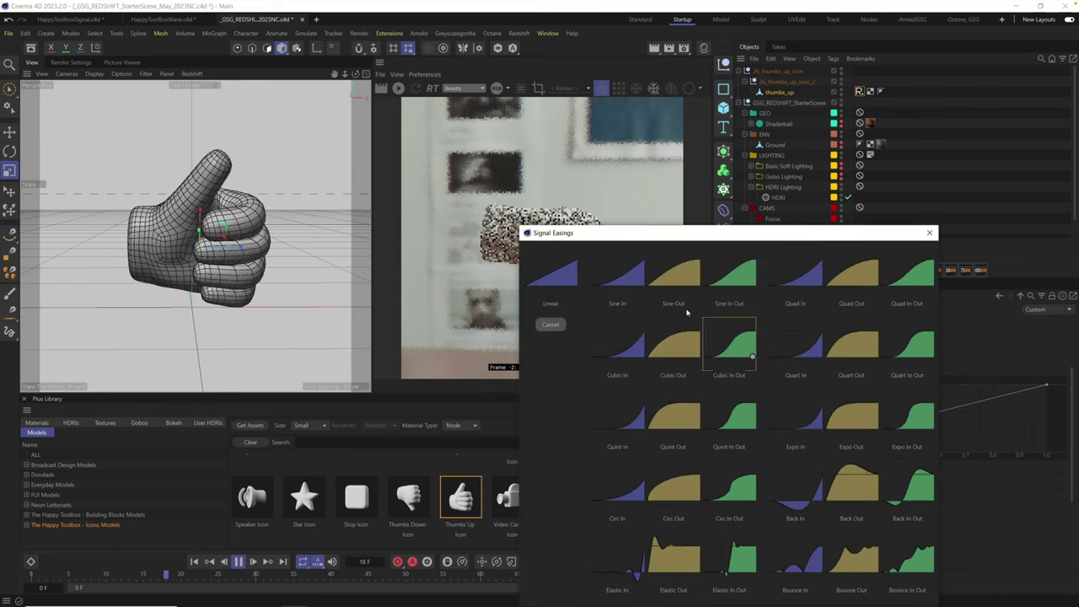
left_click(743, 274)
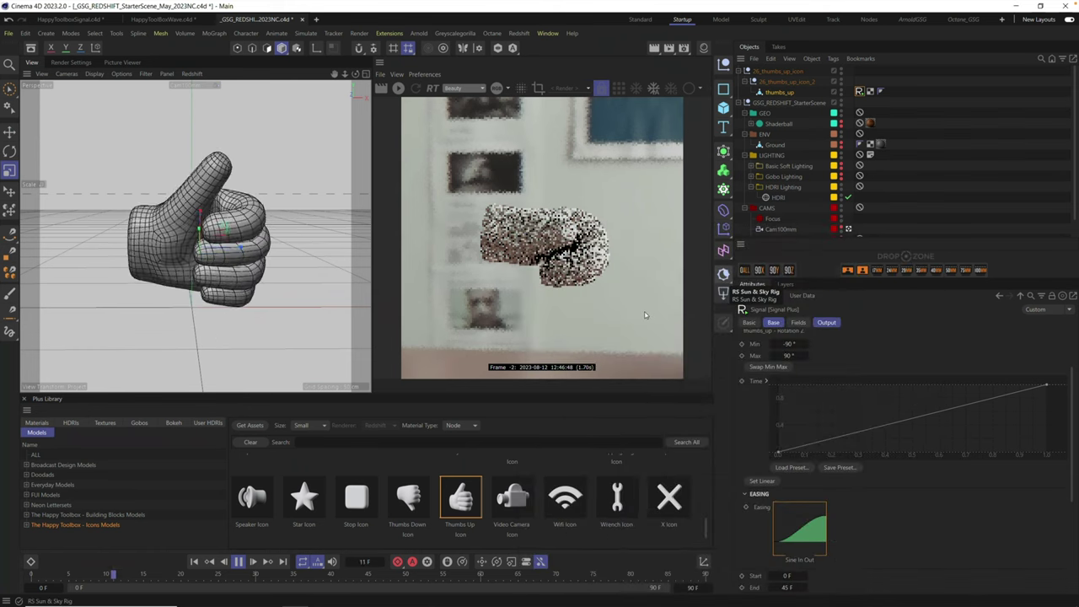
left_click(815, 528)
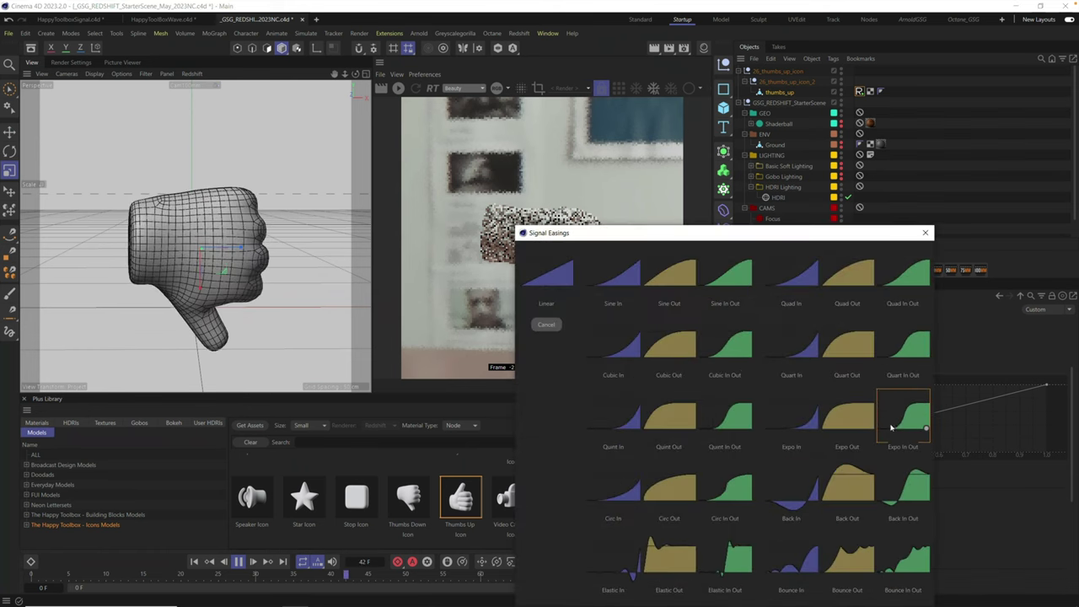
left_click(908, 425)
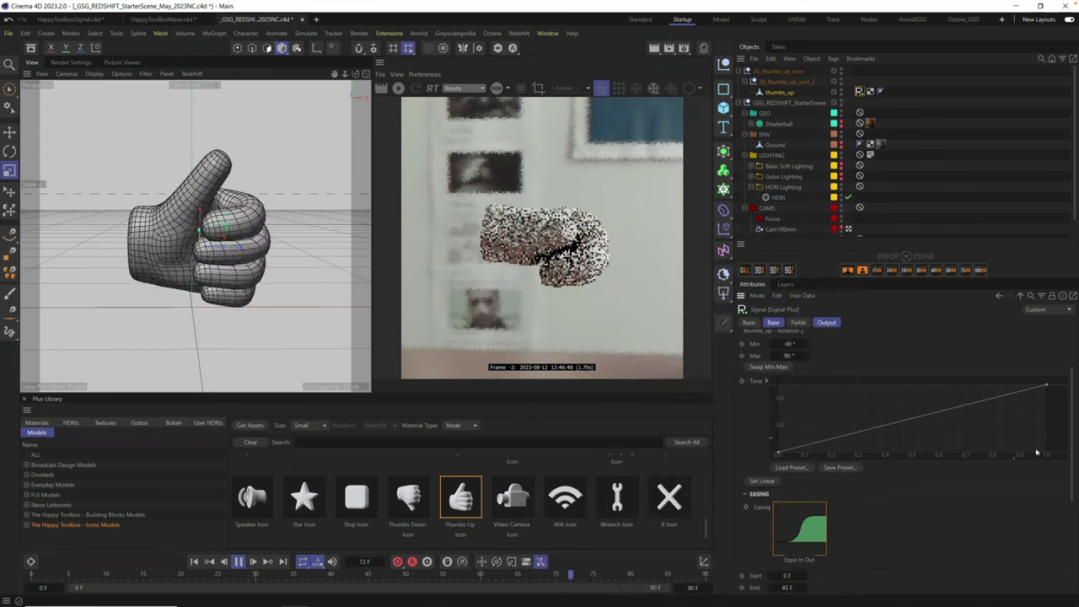
left_click_drag(1074, 424, 1068, 446)
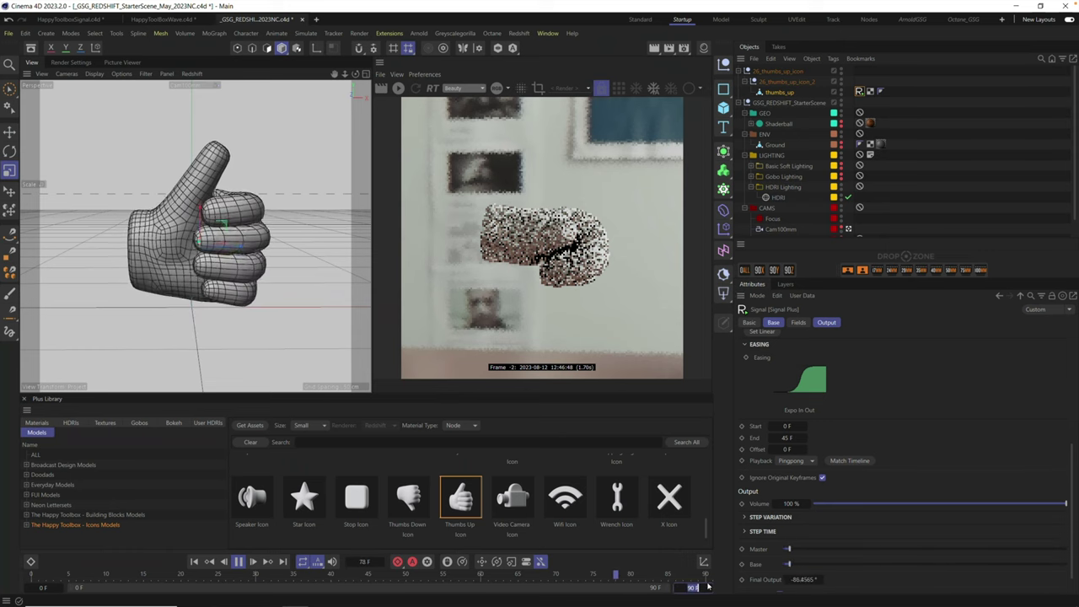
Step: Shorten the scene to 60 frames
type("60")
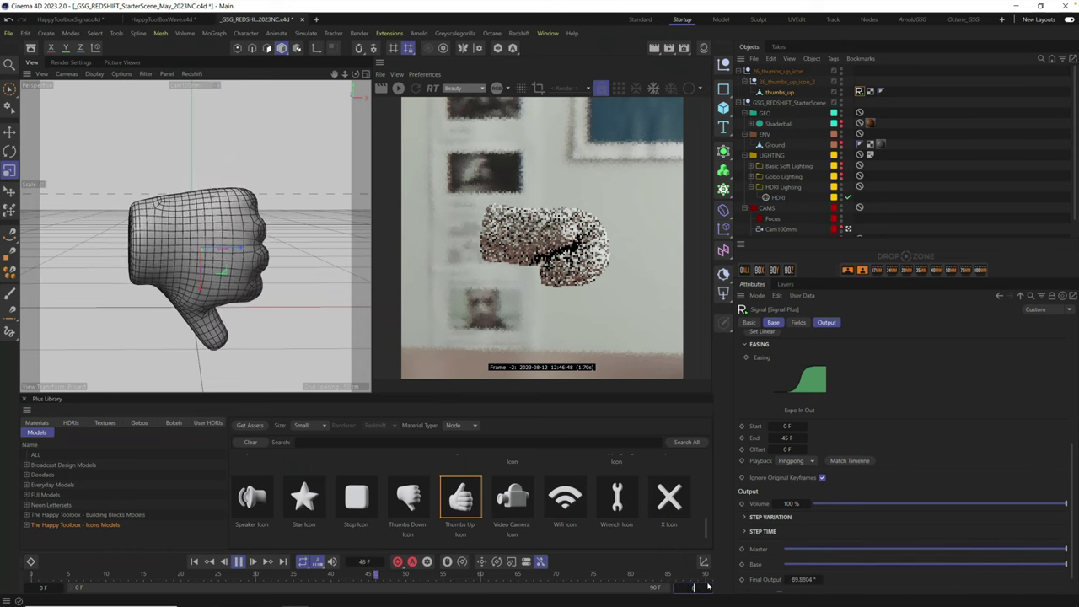
key("Return")
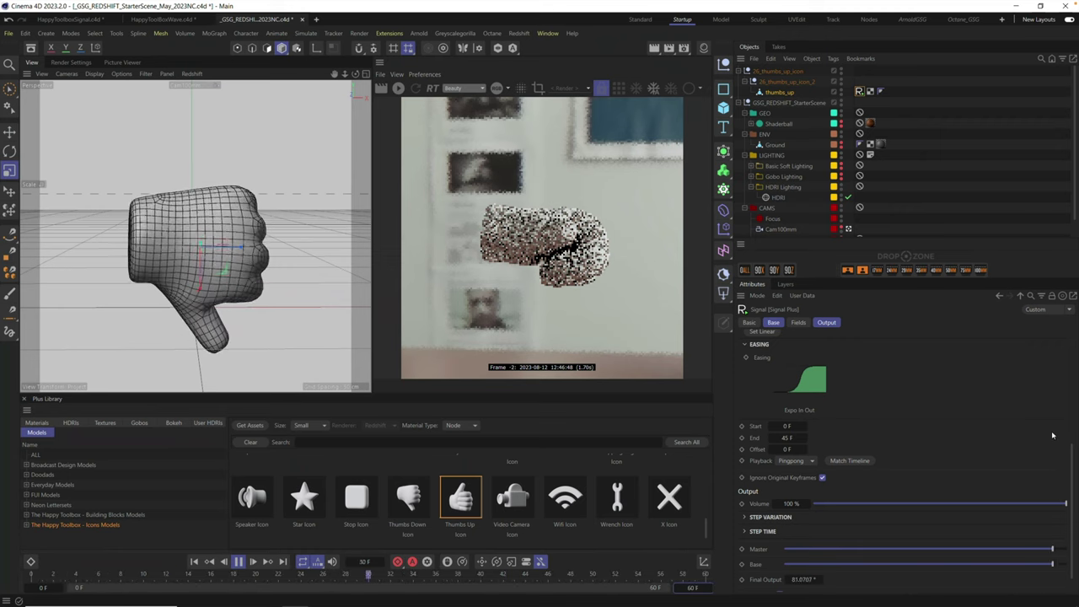
scroll(1075, 513, "down", 2)
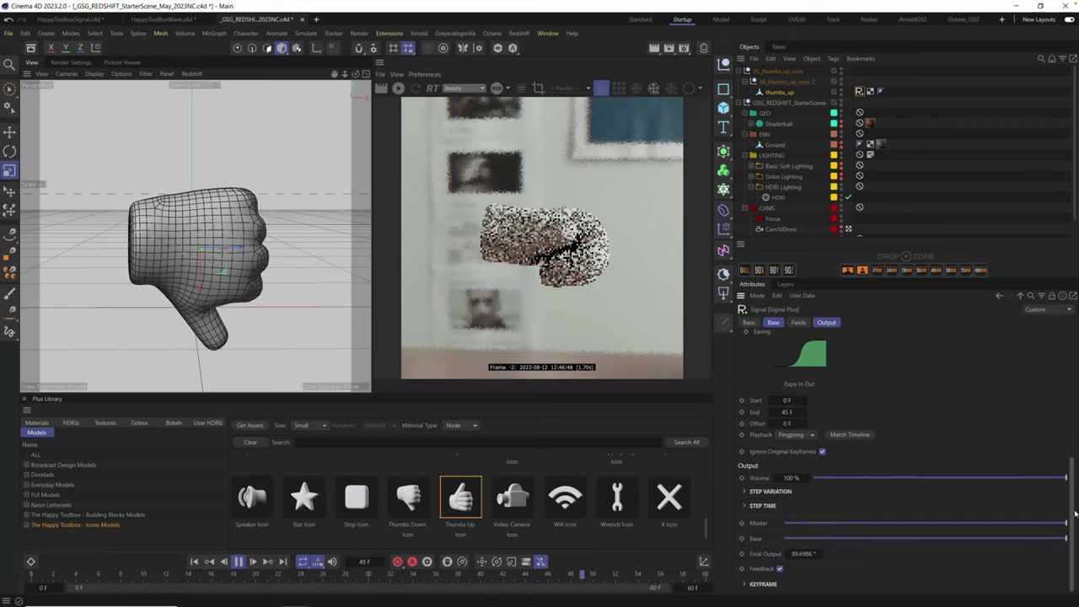
Step: Lower the Signal tag's End frame from 45 F to 30 F, then stop playback
left_click(786, 411)
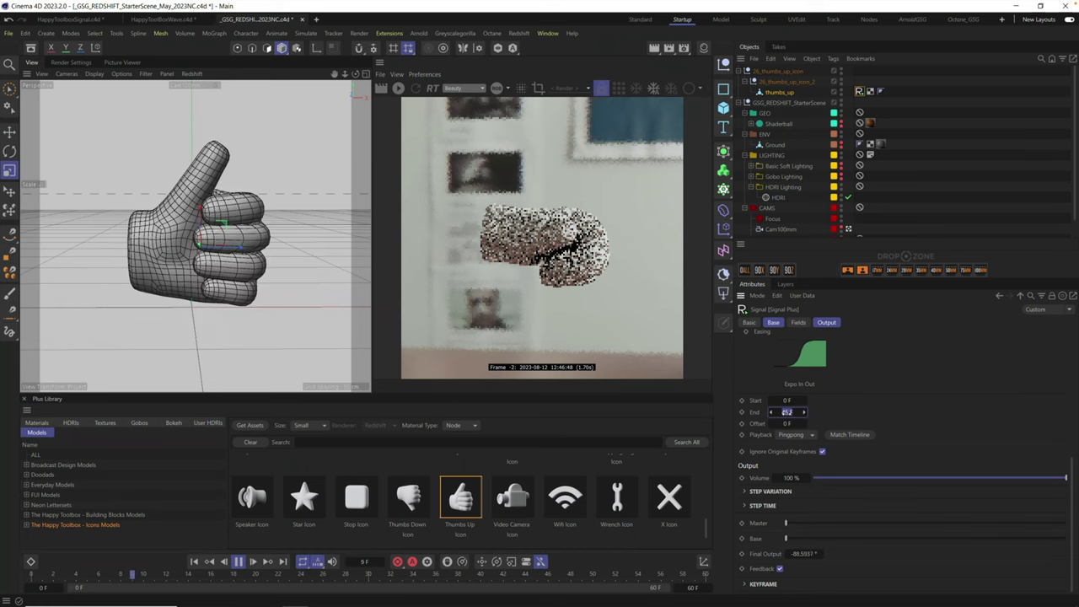
key("BackSpace")
type("20")
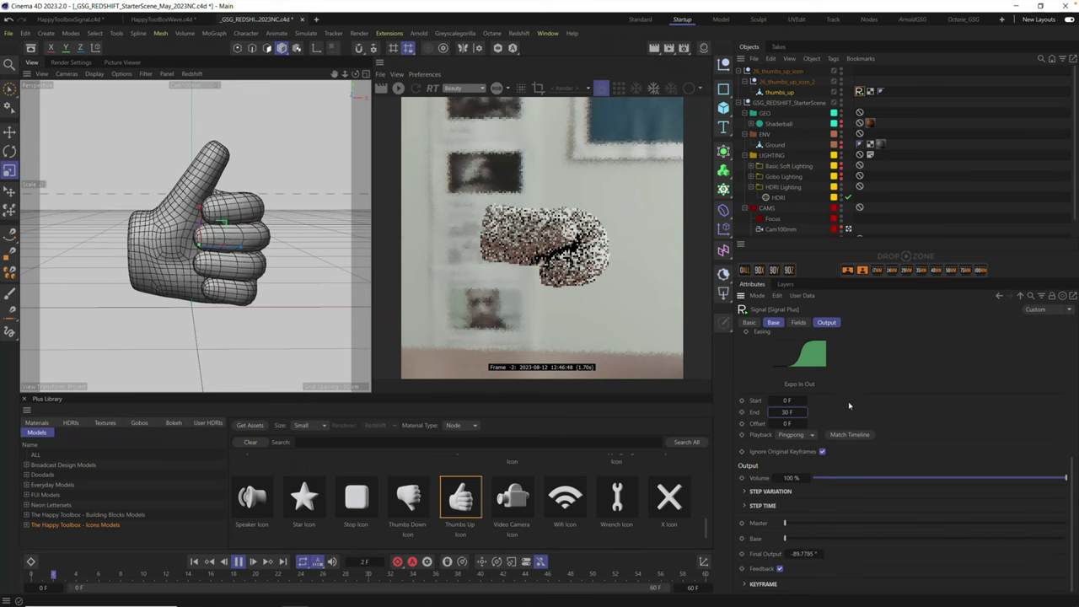
scroll(1071, 466, "up", 5)
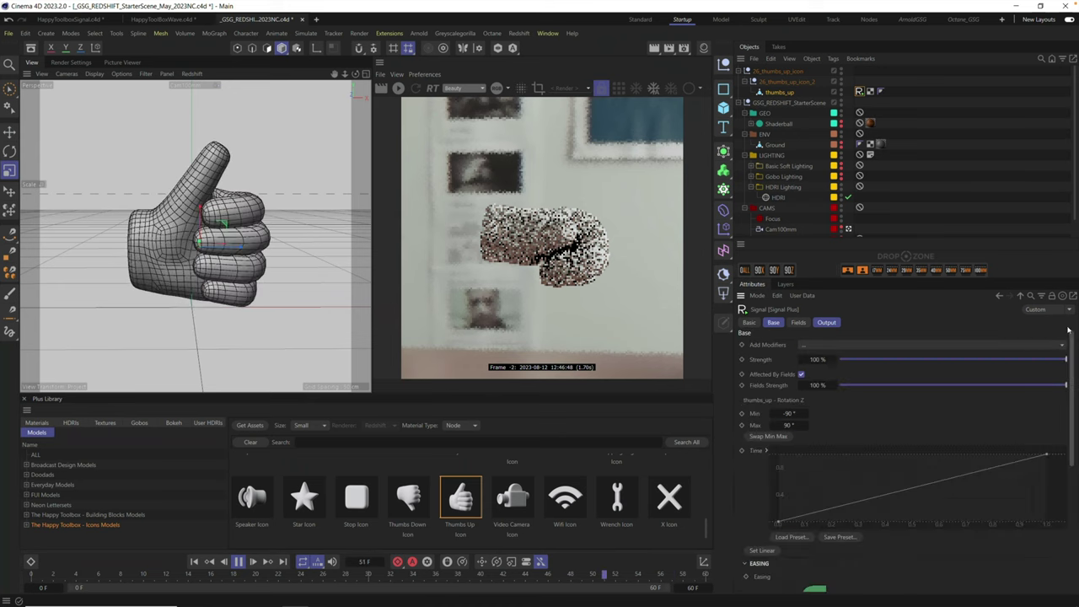
left_click(238, 561)
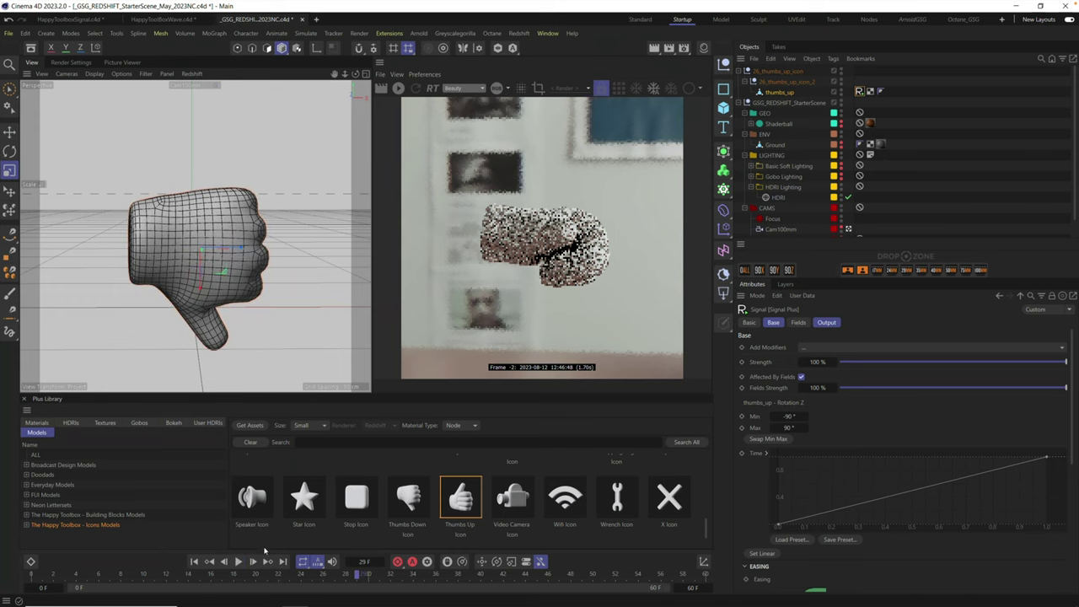
Step: Switch to HappyToolBoxWave.c4d, start the IPR render and inspect the hand's Signal tags
left_click(169, 20)
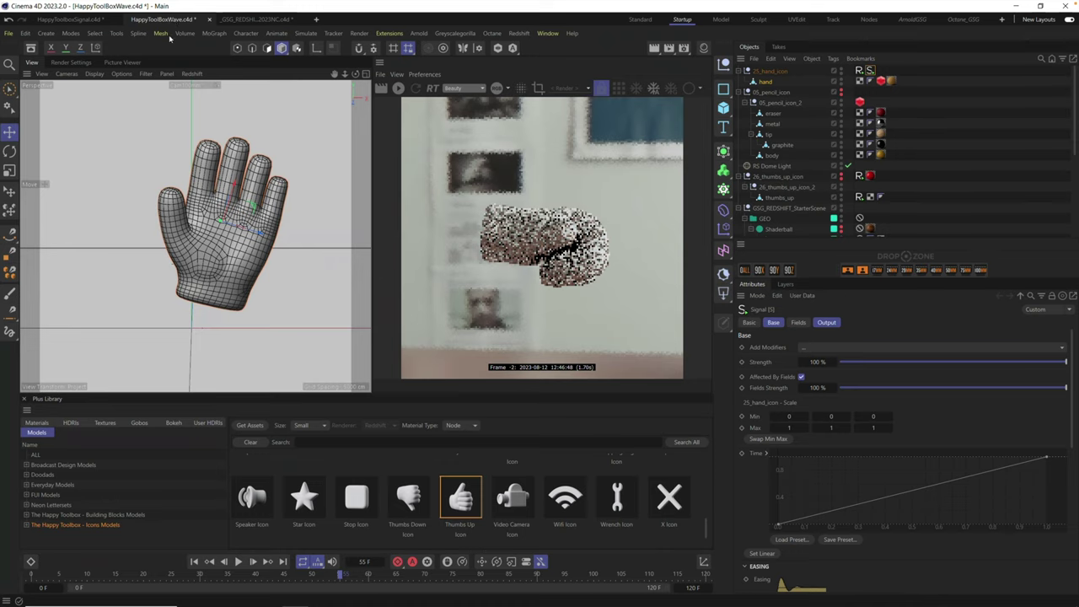
left_click(399, 86)
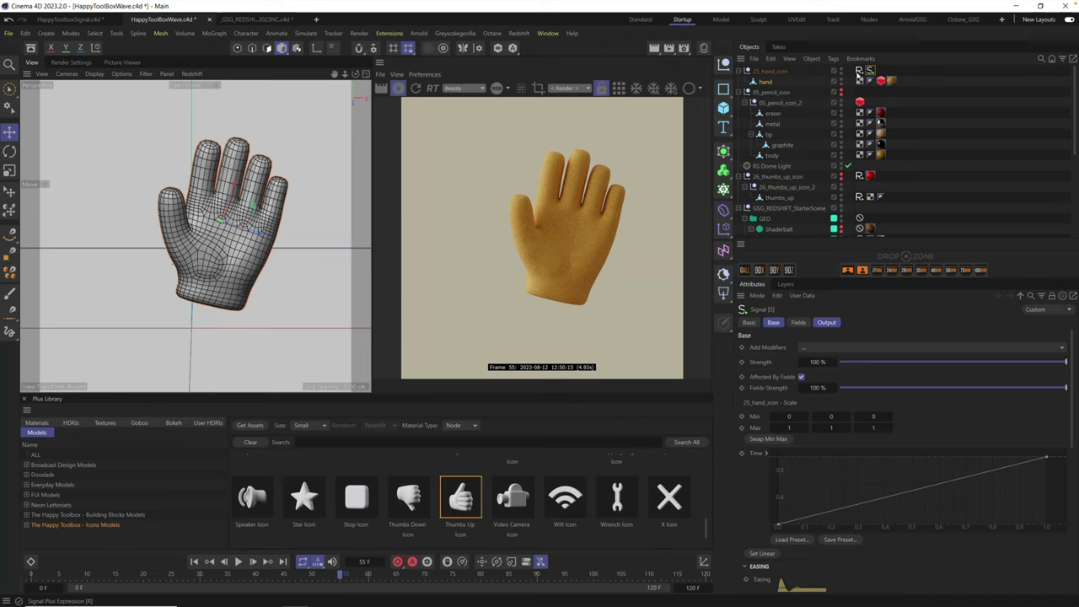
left_click(859, 72)
left_click(870, 71)
scroll(928, 421, "down", 5)
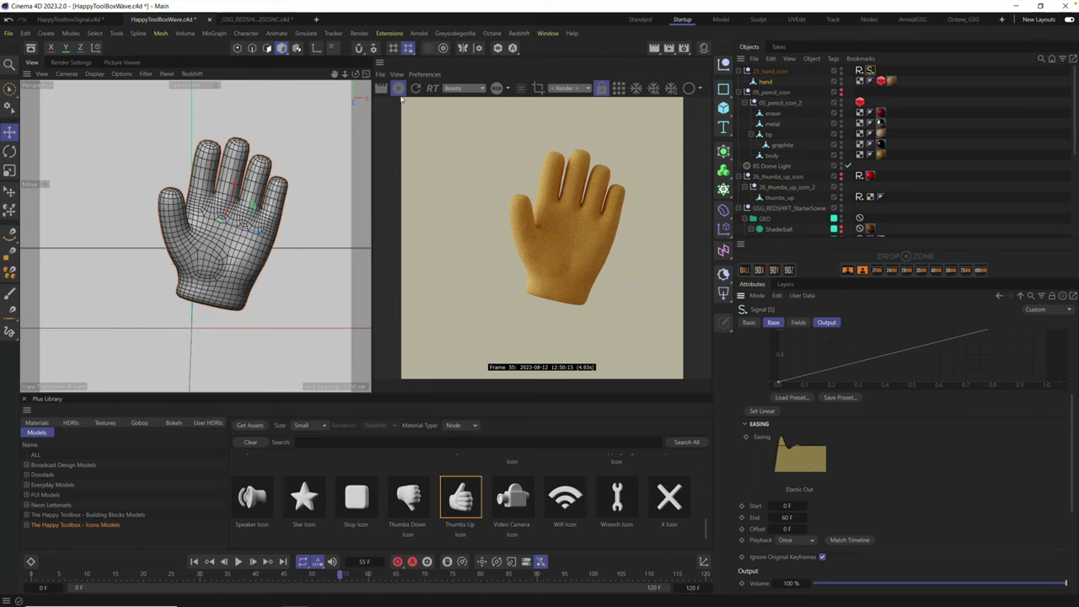
Step: Stop the IPR render, play the waving animation and open the looping Signal tag
left_click(399, 90)
left_click(239, 561)
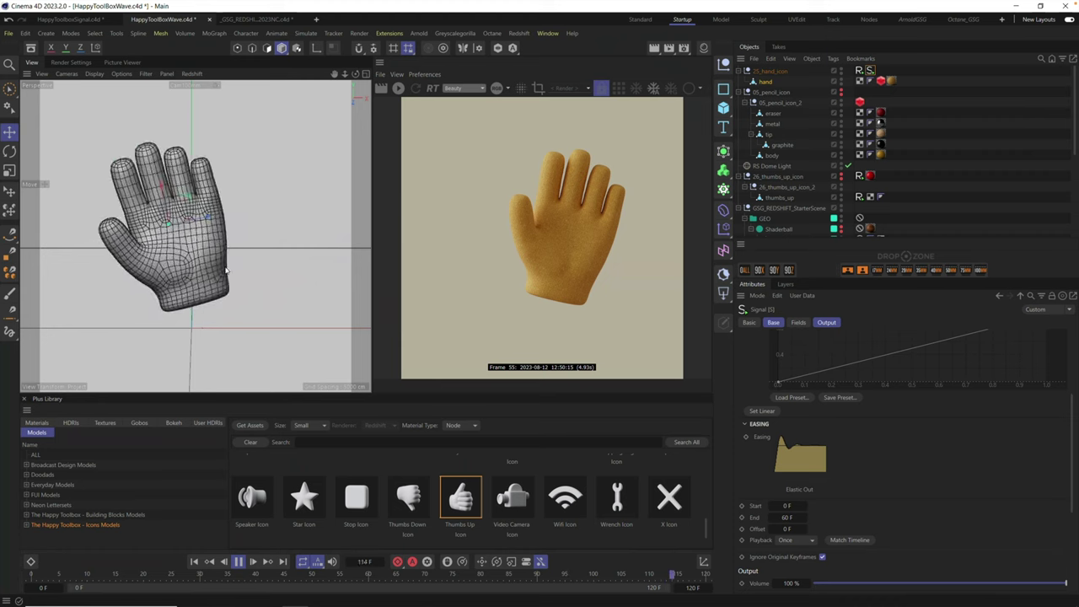
left_click(859, 72)
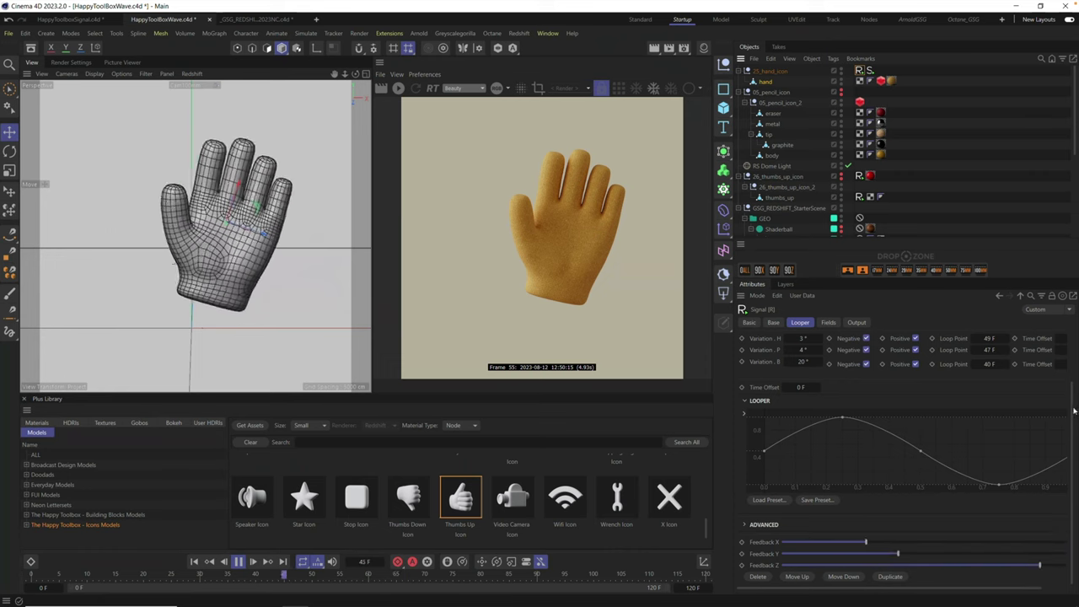
Step: Review the looping Signal tag's base settings and Looper parameters
scroll(805, 348, "up", 2)
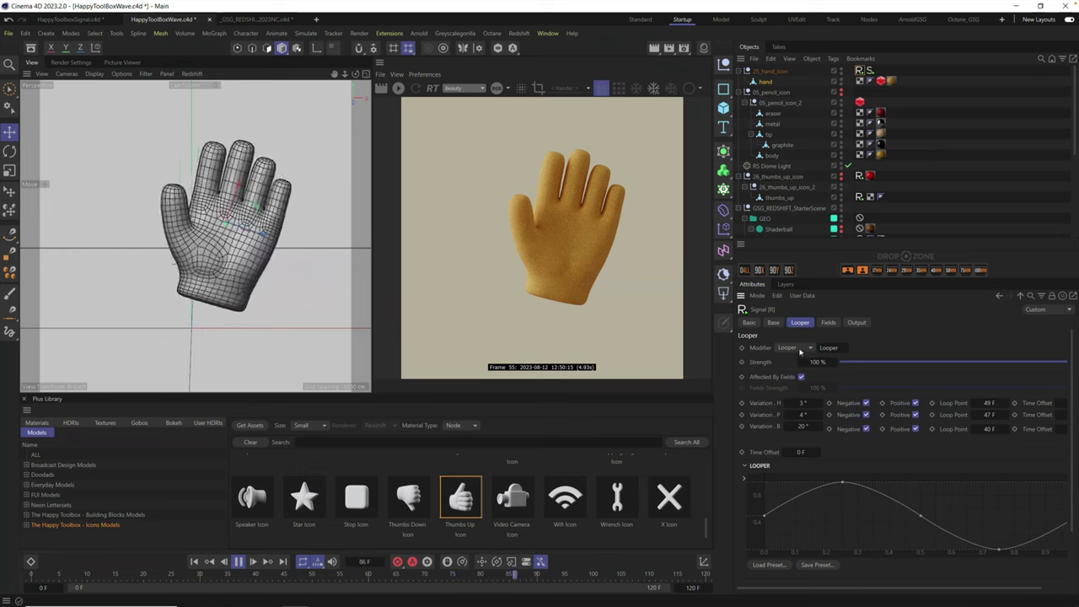
left_click(774, 324)
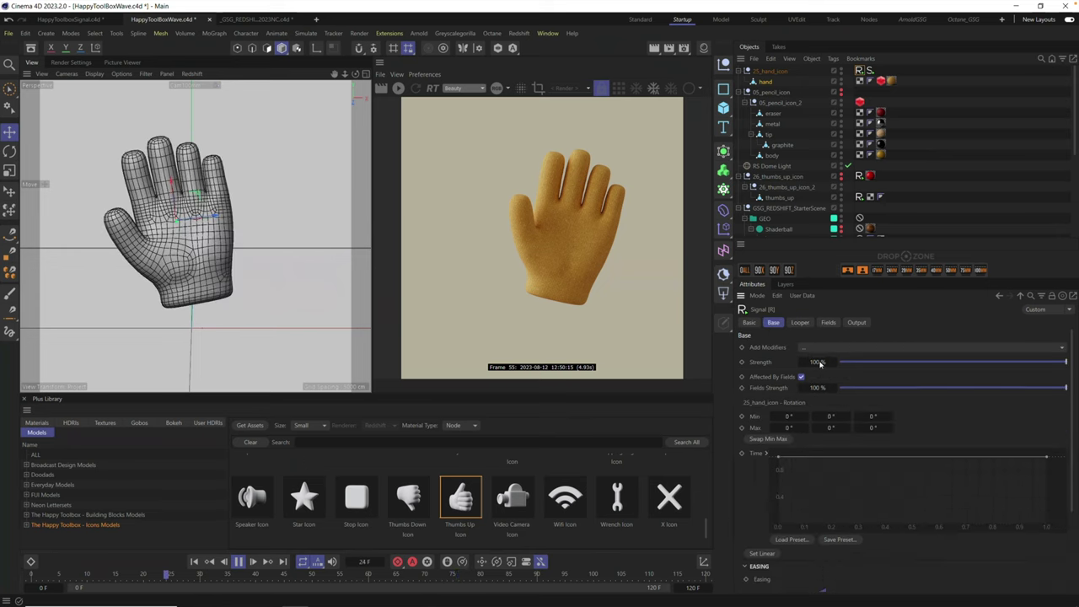
left_click(800, 323)
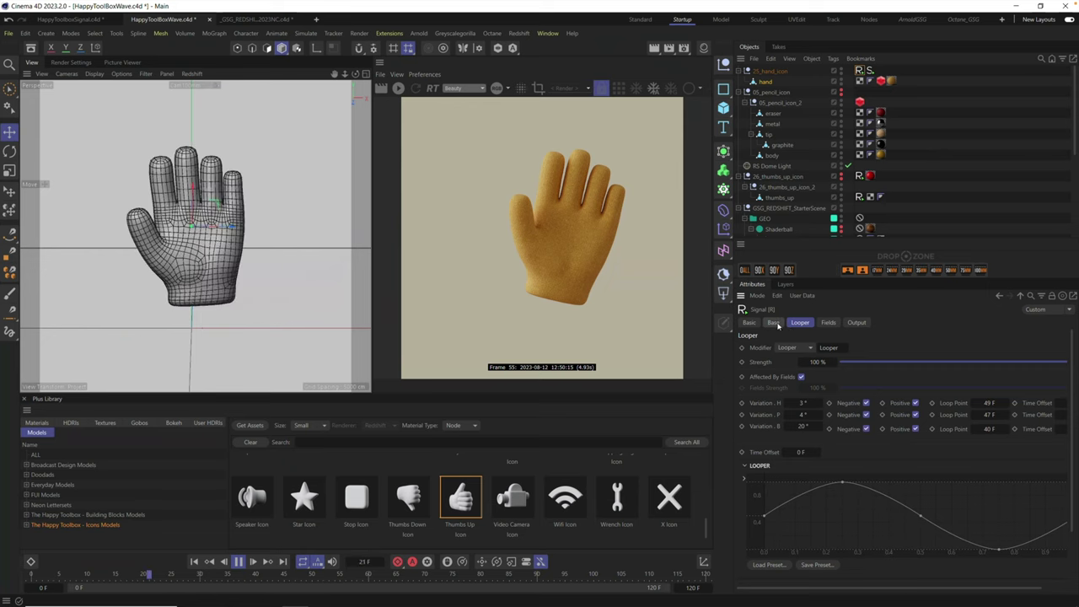
left_click(774, 323)
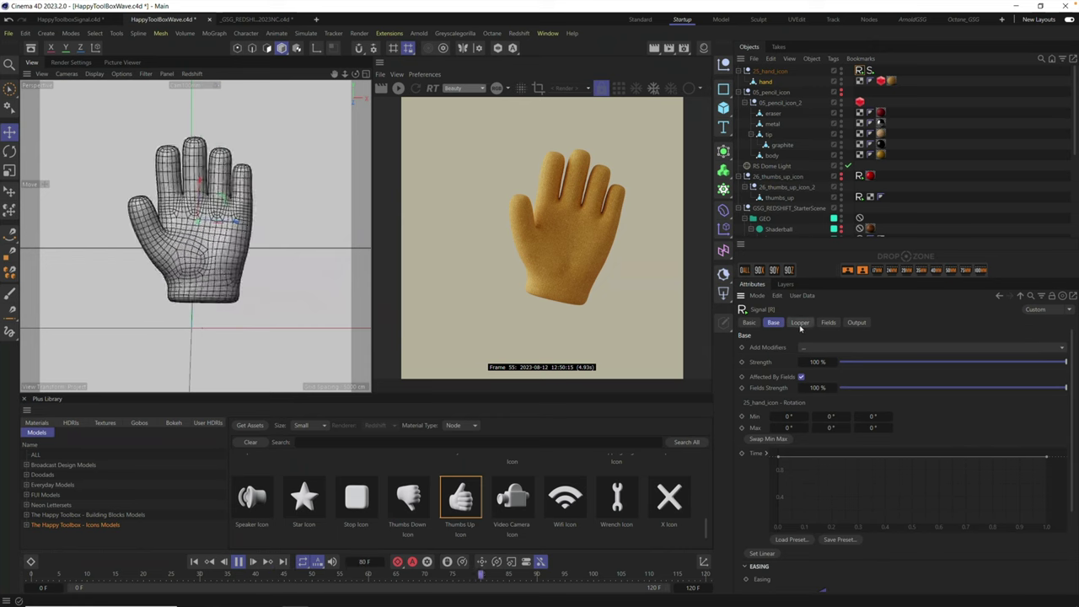
left_click(800, 323)
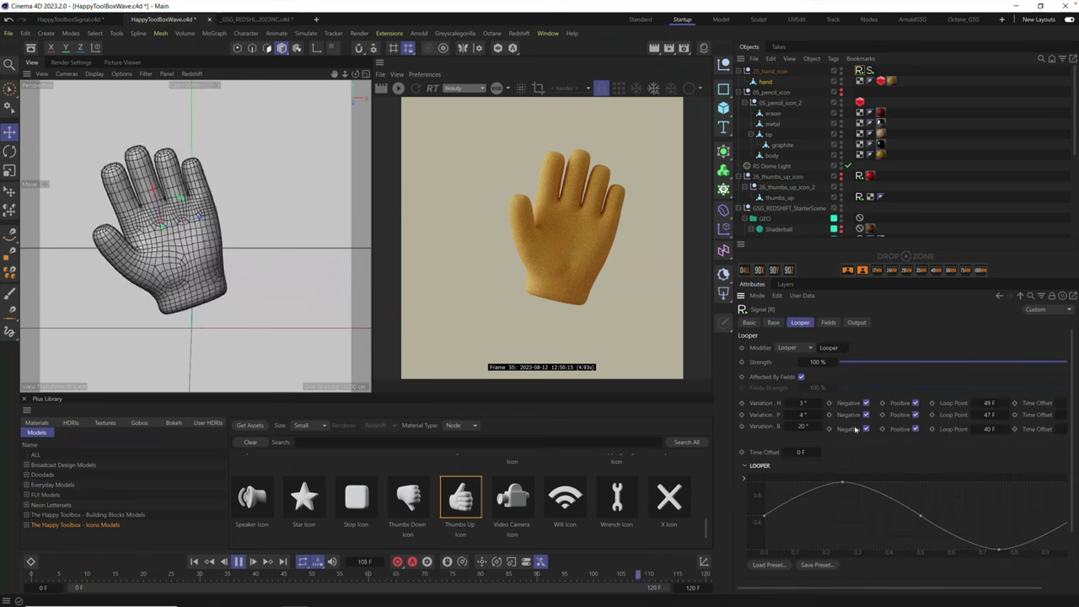
Step: Set Variation H to 40° and Variation P to 14°, then stop playback
left_click(805, 403)
type("9")
key("Return")
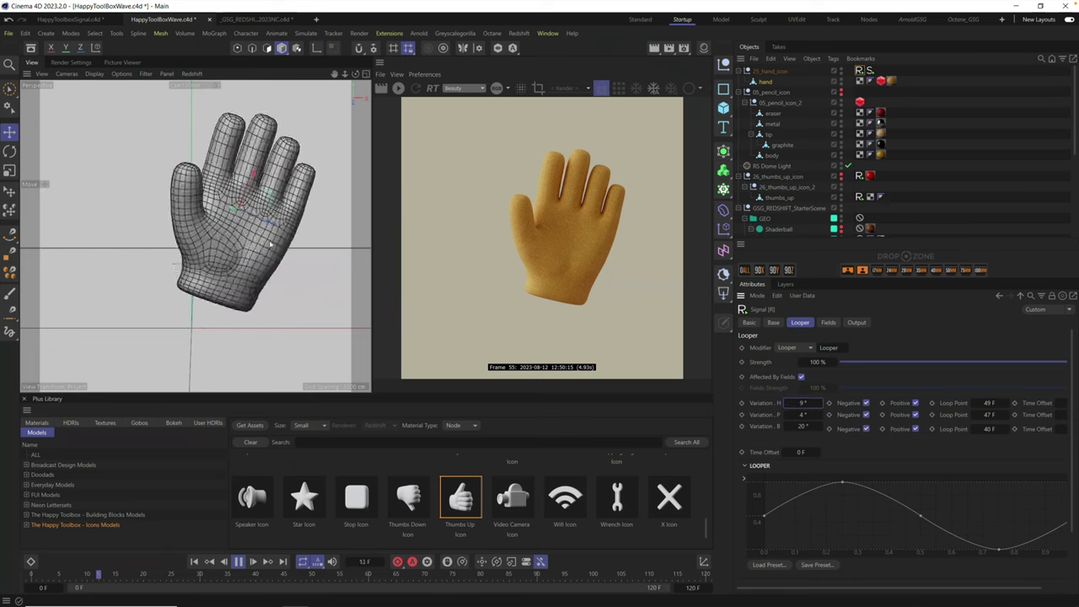
double_click(802, 415)
type("14")
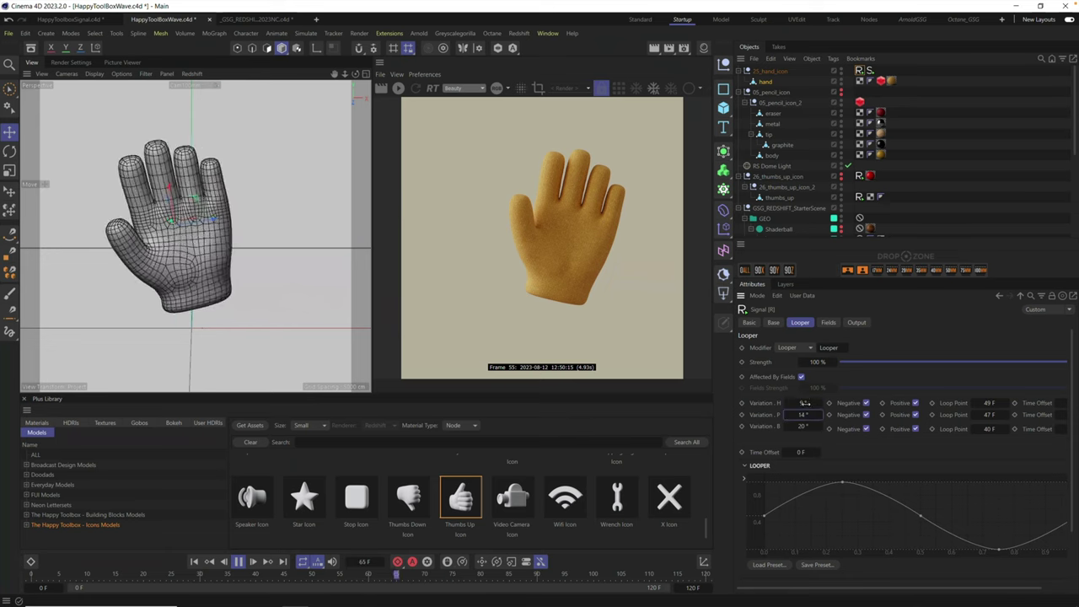
left_click(805, 403)
type("40")
key("Return")
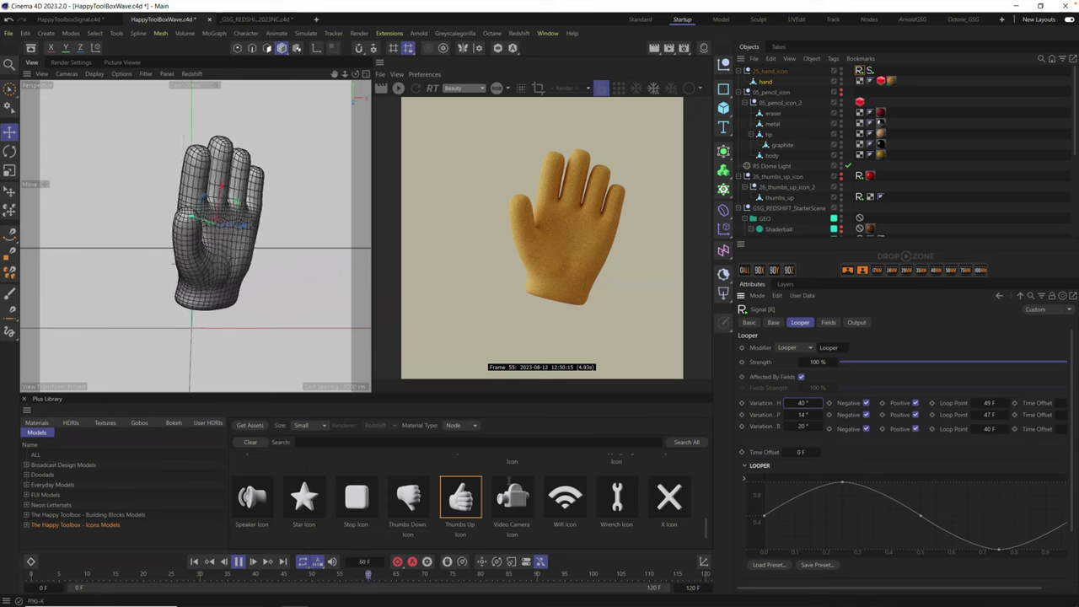
left_click(238, 562)
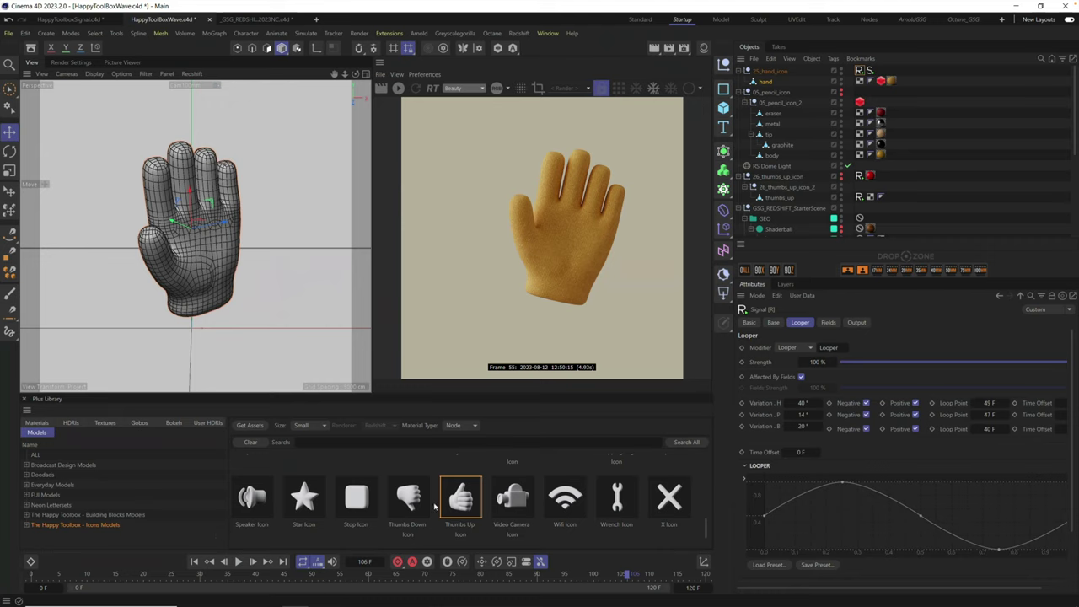
Step: Return to the _GSG_REDSHIFT scene, scrub to the thumbs-up frame and start IPR
left_click(257, 19)
left_click_drag(262, 575, 64, 574)
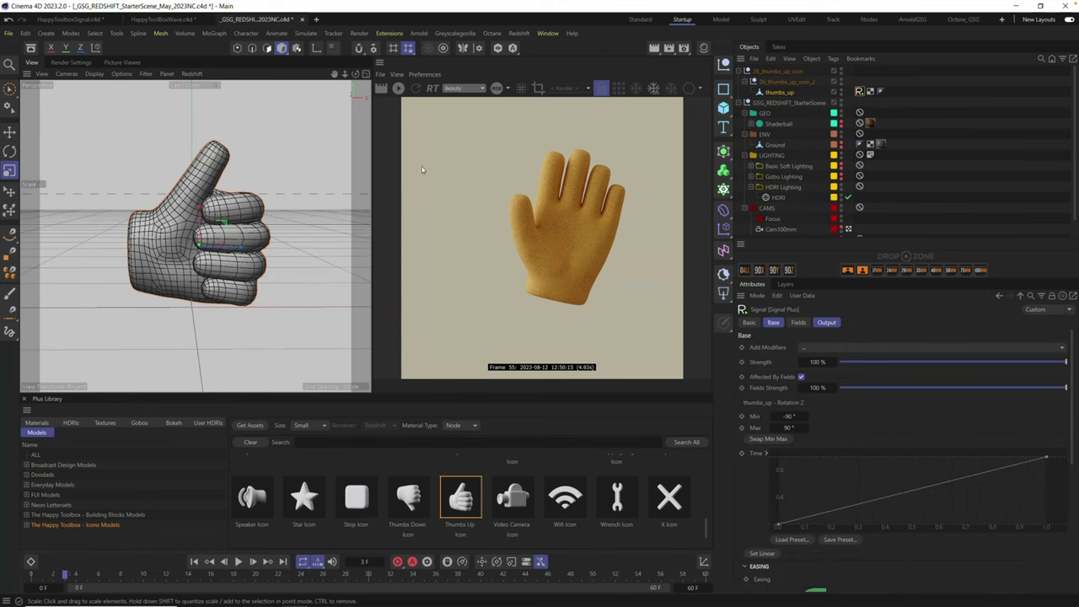
left_click(397, 89)
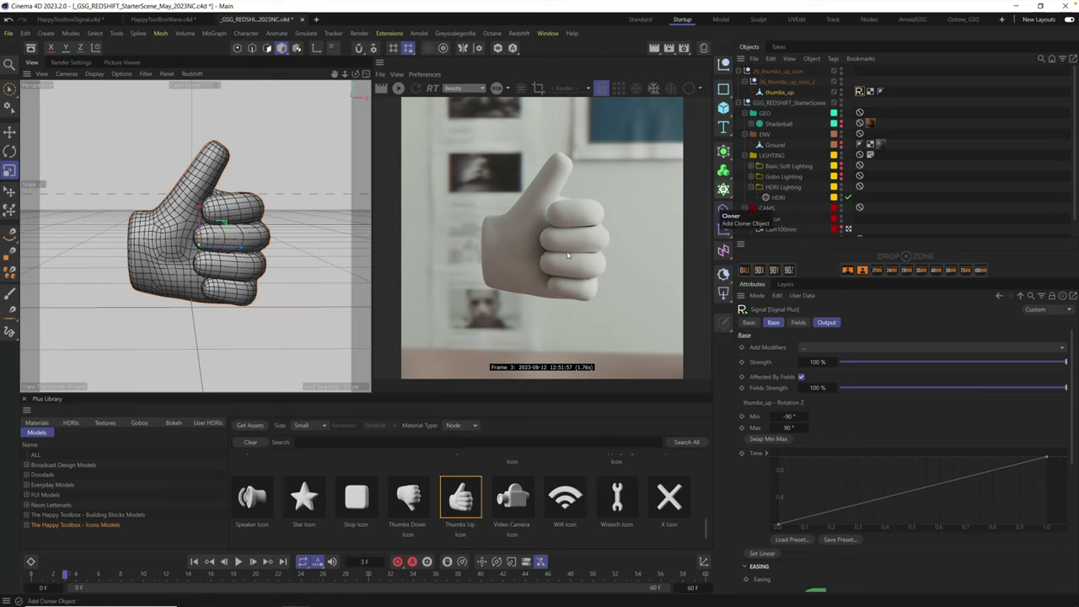
Step: Turn off the HDRI light's Background option and restart the IPR render
left_click(779, 197)
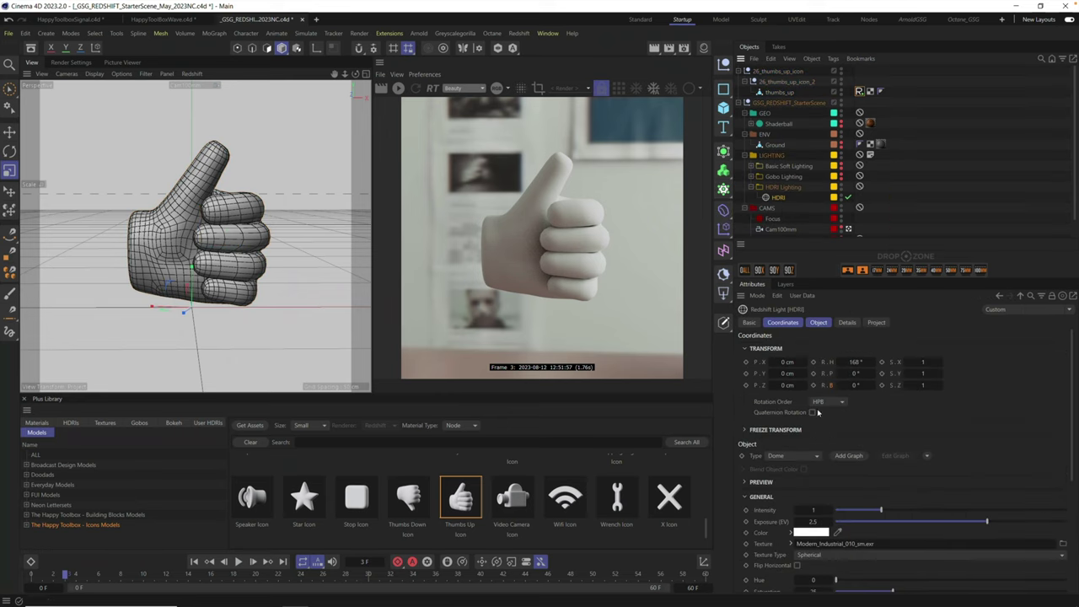
left_click_drag(1071, 382, 1064, 469)
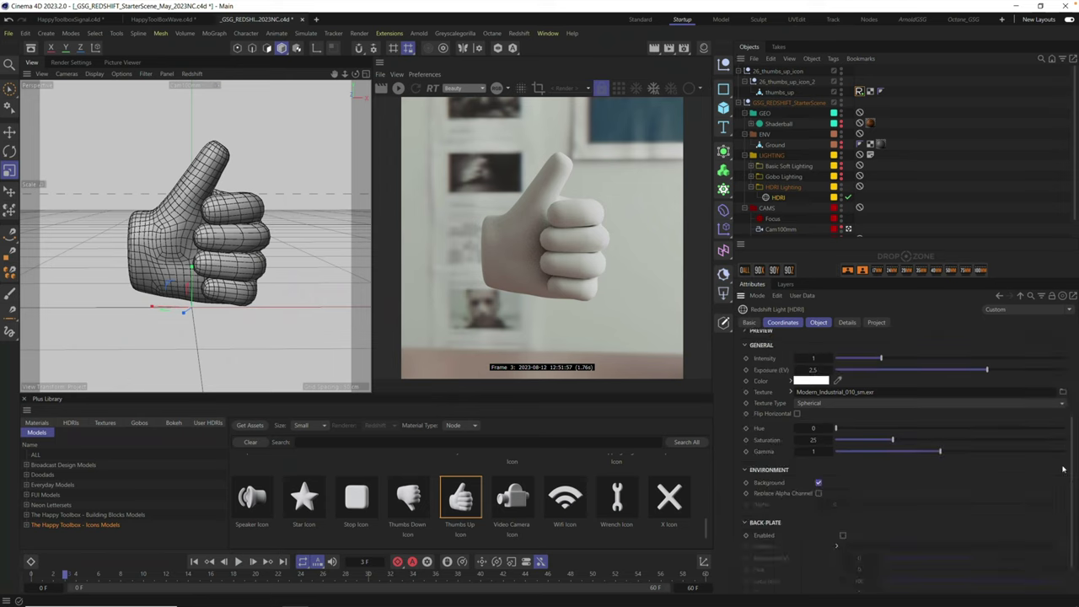
left_click(818, 483)
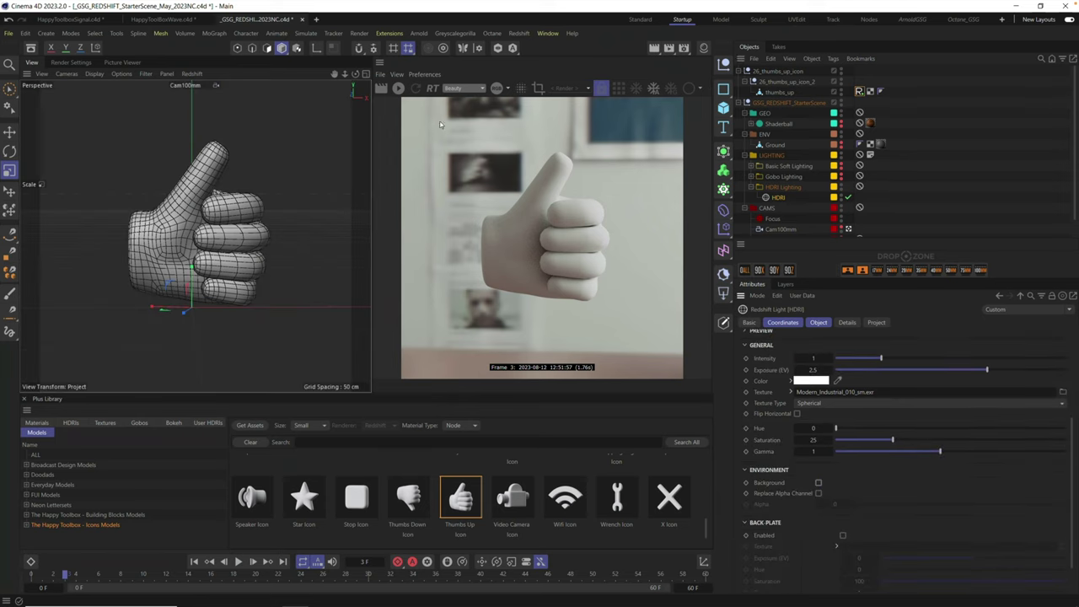
left_click(398, 88)
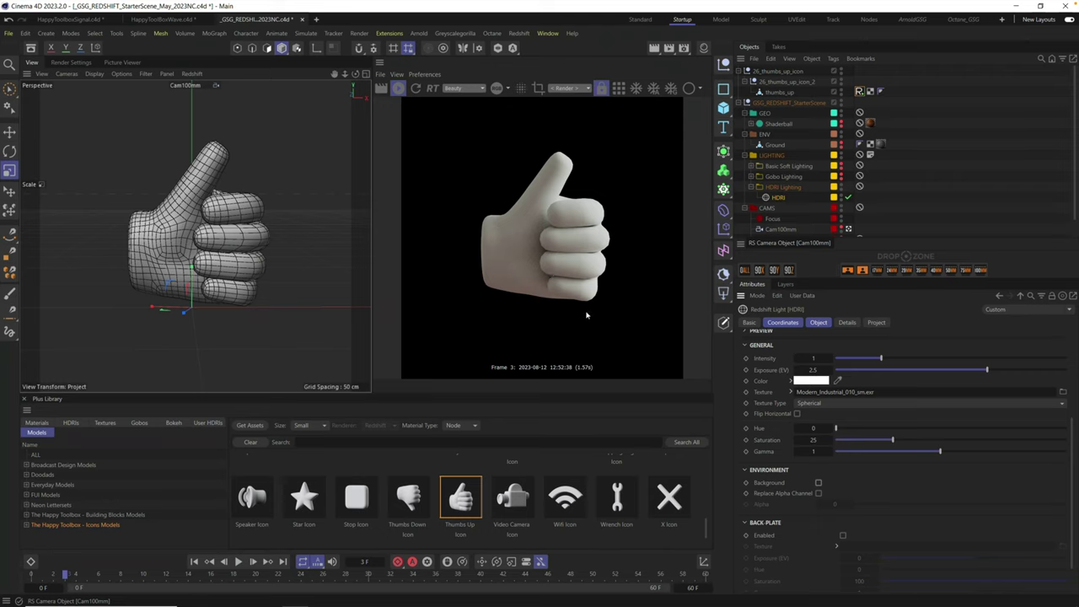
Step: Search the material library for 'plast' and filter to the Colorful Plastic - Redshift materials
left_click(39, 423)
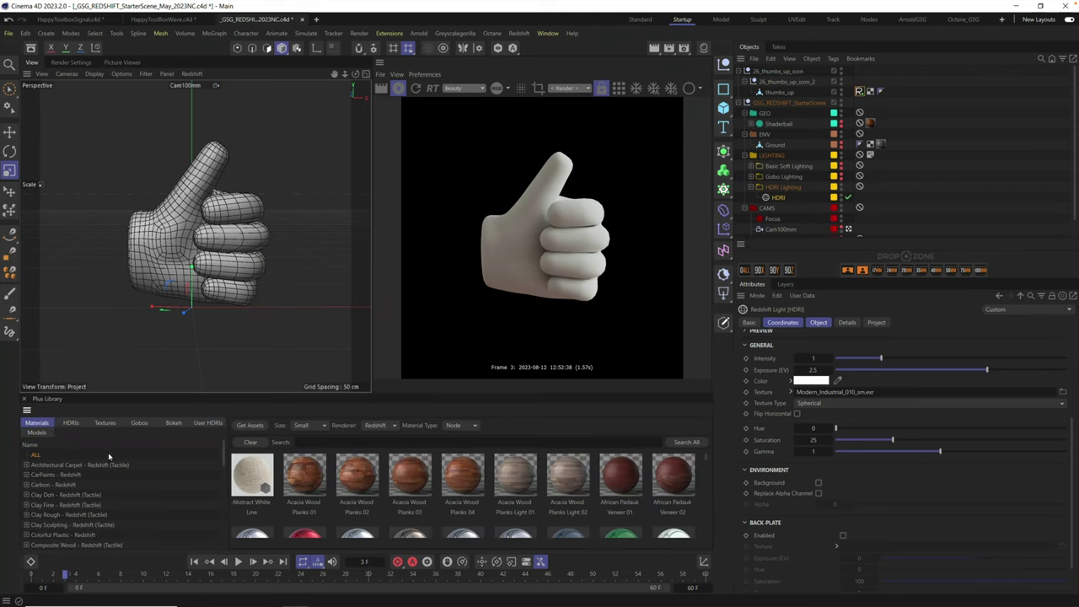
left_click(338, 441)
type("plastic")
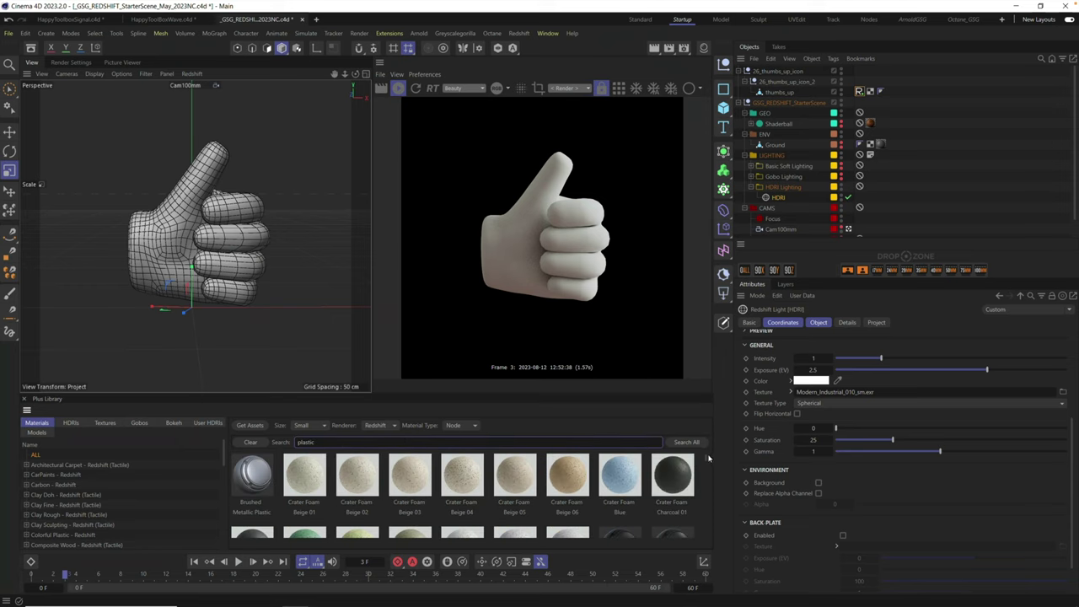
scroll(707, 463, "down", 3)
scroll(707, 464, "down", 5)
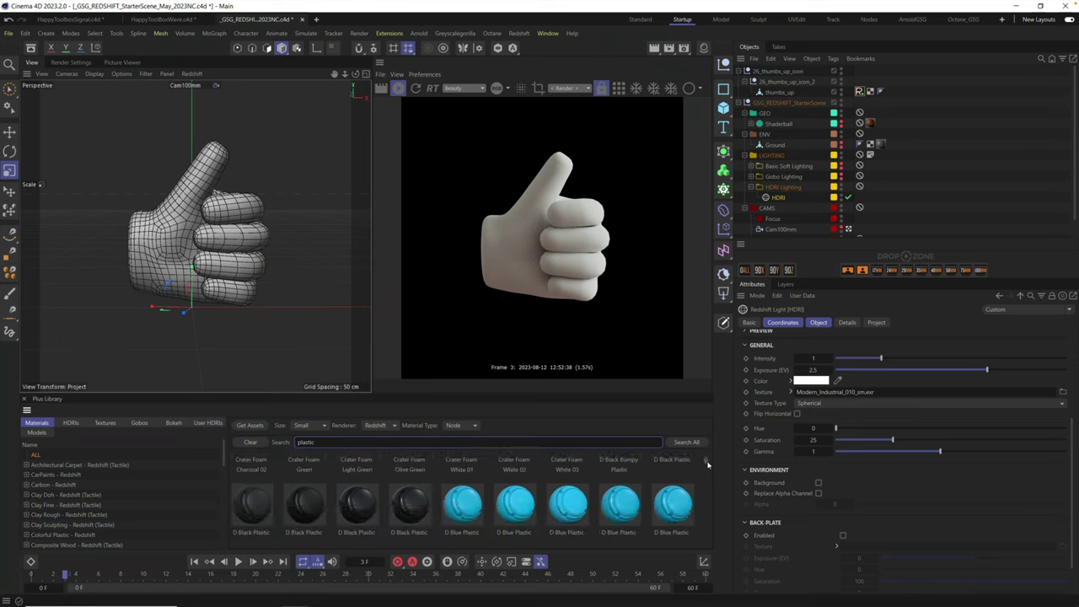
scroll(706, 468, "down", 8)
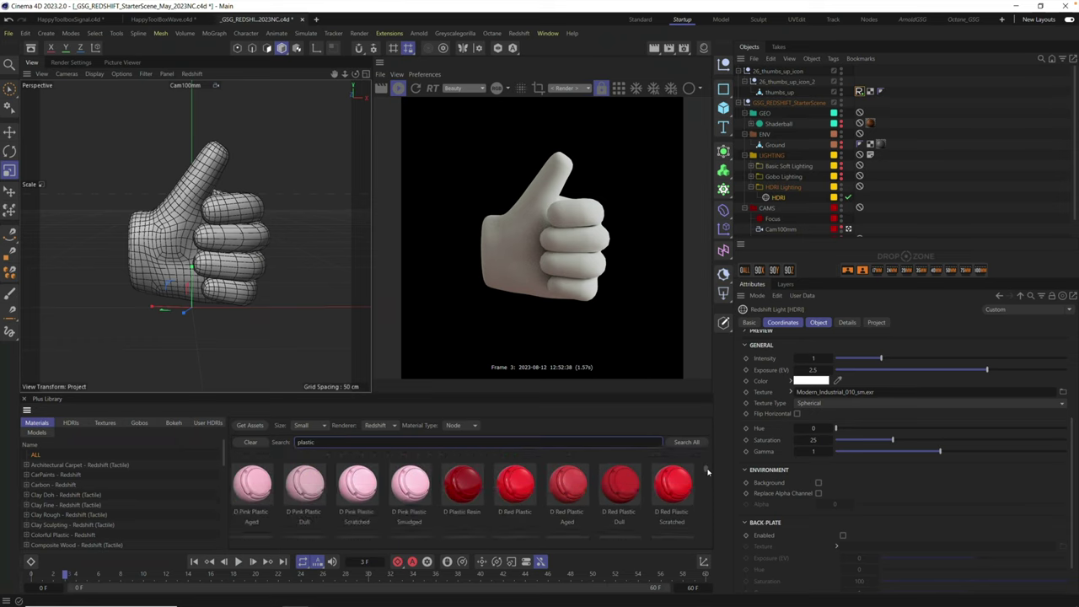
scroll(706, 476, "down", 4)
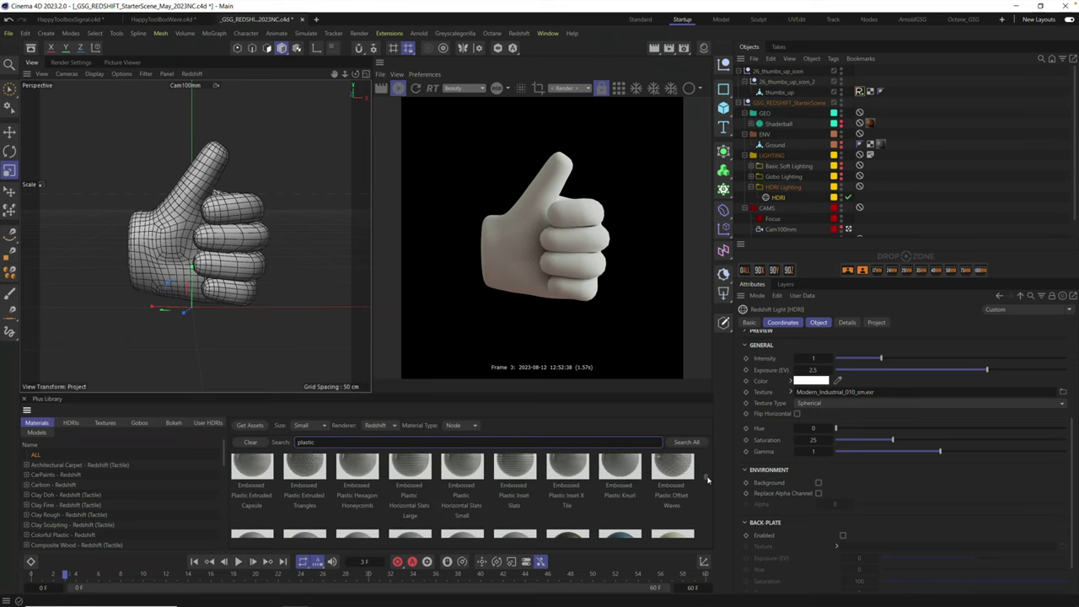
left_click(68, 535)
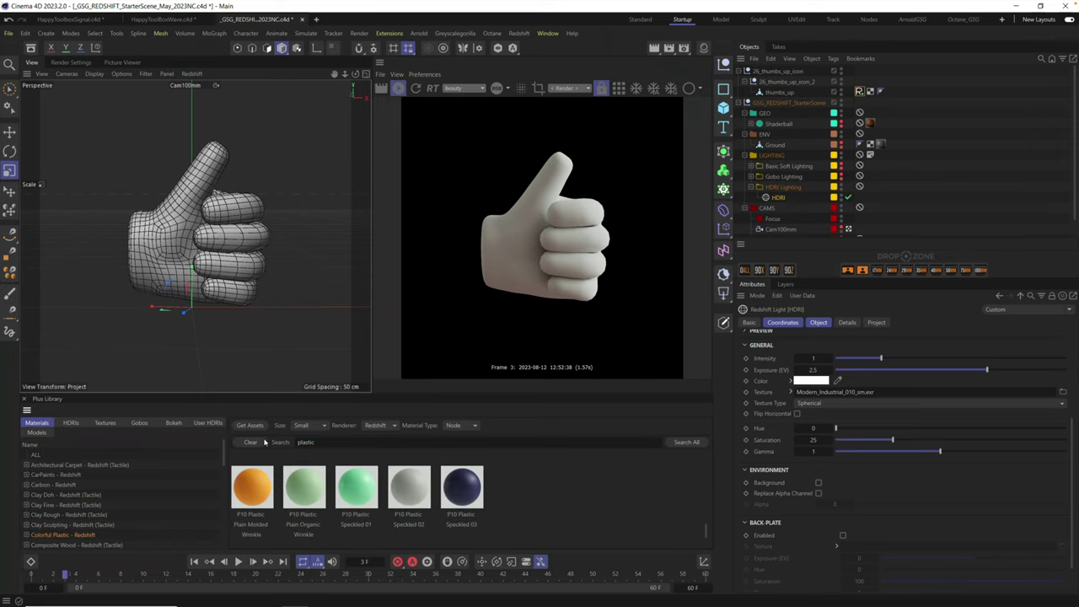
left_click(252, 442)
Step: Apply P6 Plastic Speckled 02 to the thumbs_up hand
left_click_drag(706, 531, 708, 485)
scroll(450, 502, "down", 3)
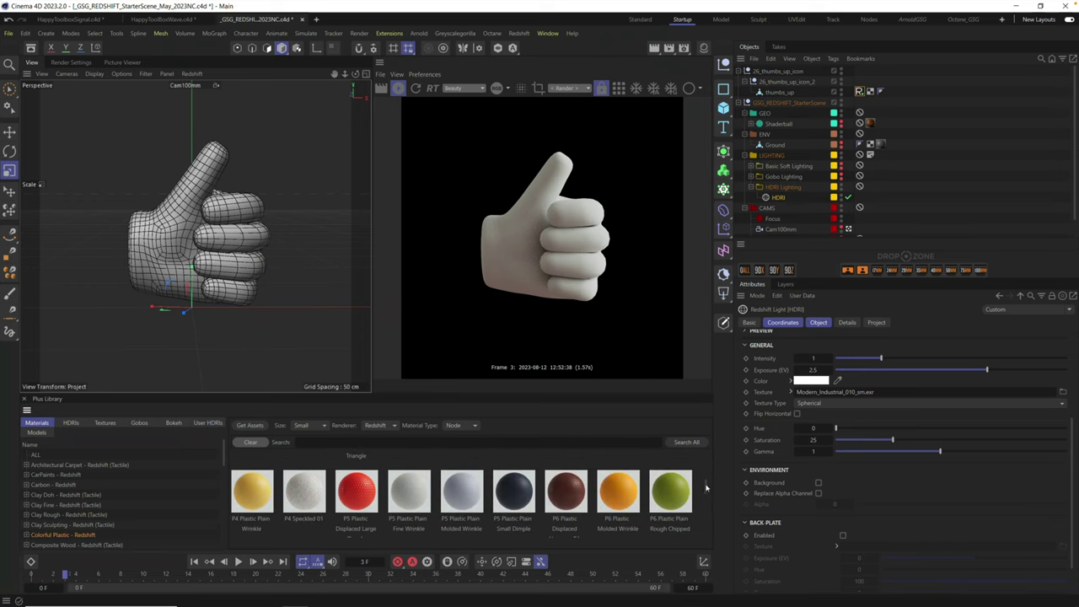
left_click_drag(707, 487, 710, 506)
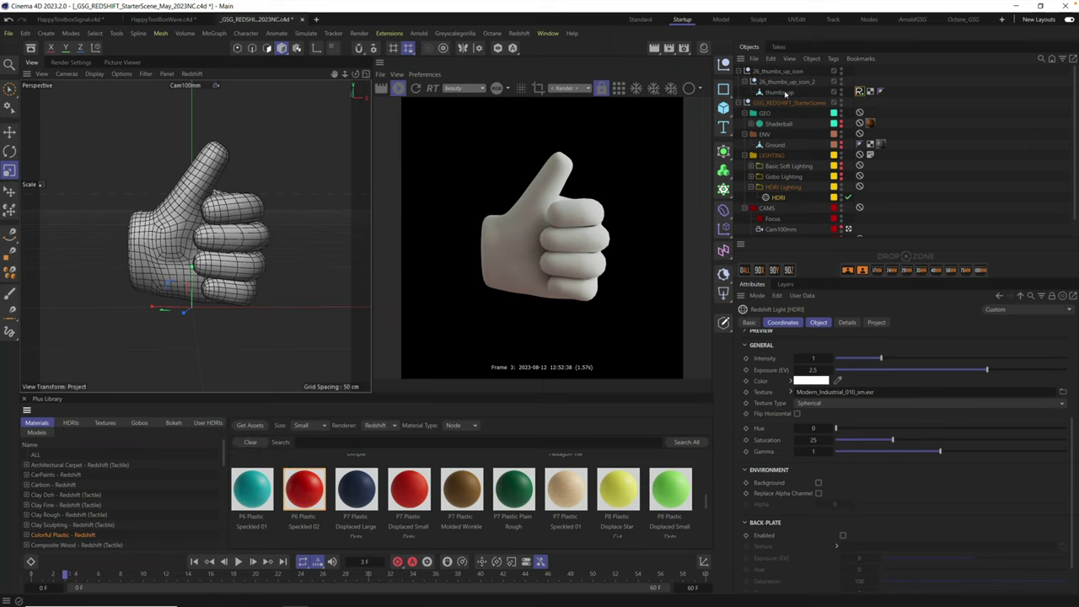
left_click_drag(786, 95, 784, 92)
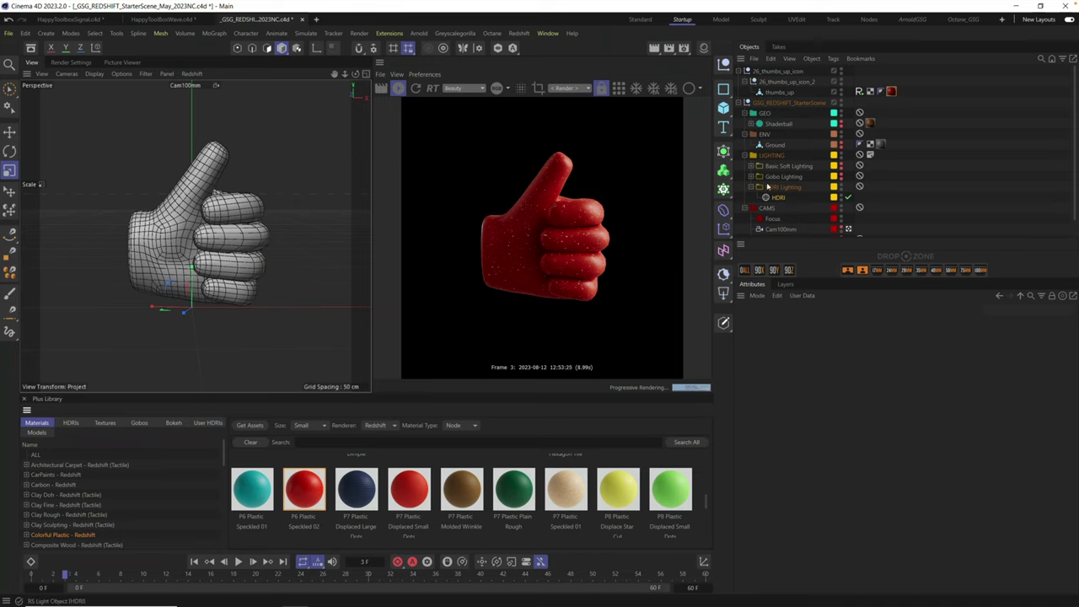
Step: Copy the Shaderball Center's RS Object displacement tag onto thumbs_up
left_click(751, 124)
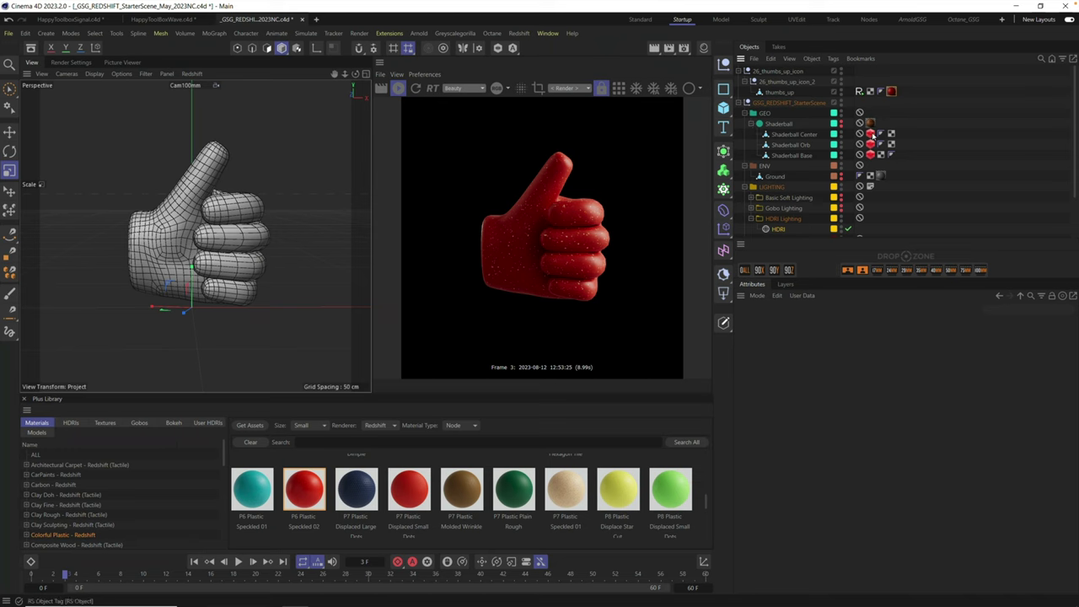
left_click(871, 134)
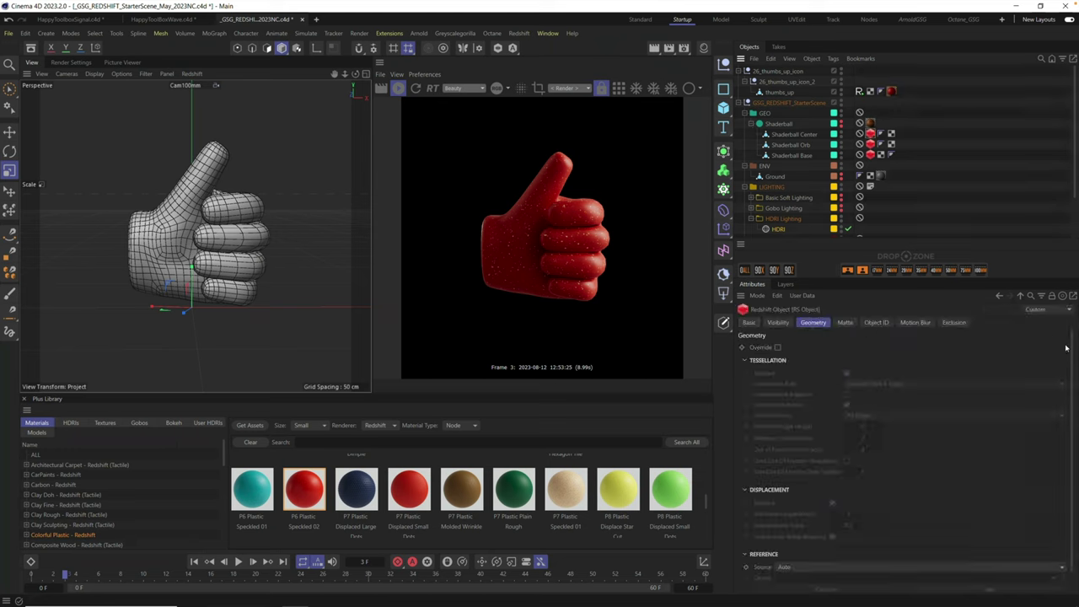
scroll(1072, 344, "down", 1)
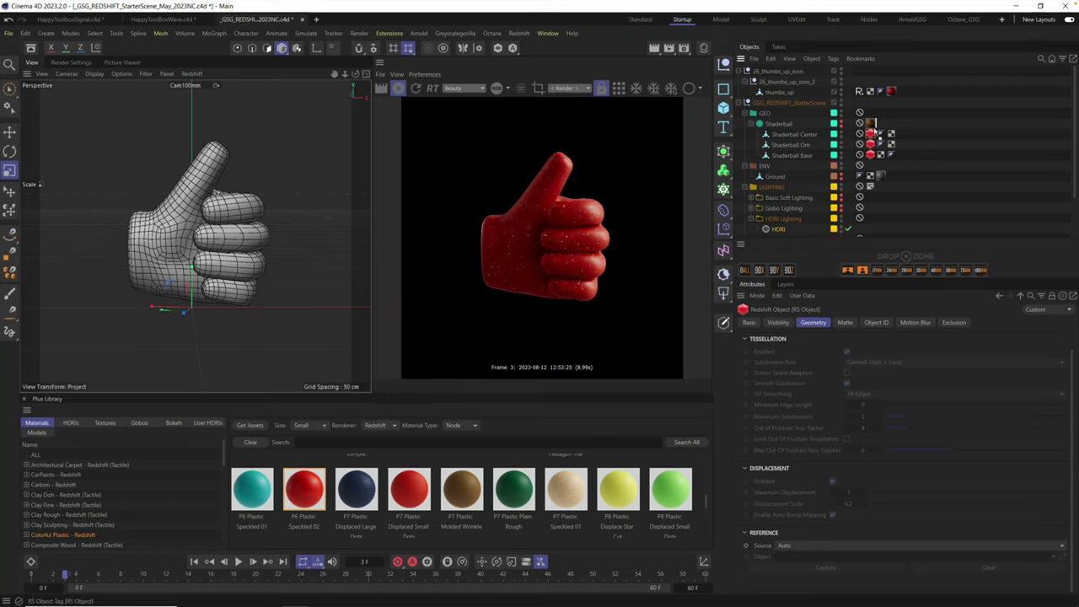
left_click_drag(881, 123, 902, 93, "ctrl")
Step: Apply P7 Plastic Displaced Large Dots to the hand with Tiles U and V set to 3
left_click_drag(1073, 371, 1069, 325)
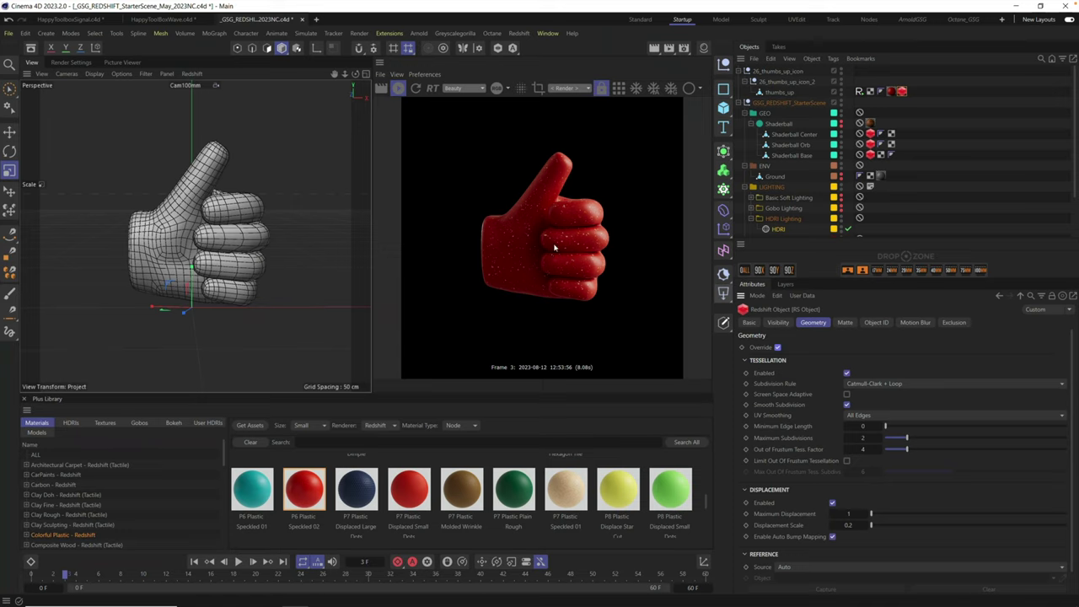
left_click_drag(362, 503, 890, 93)
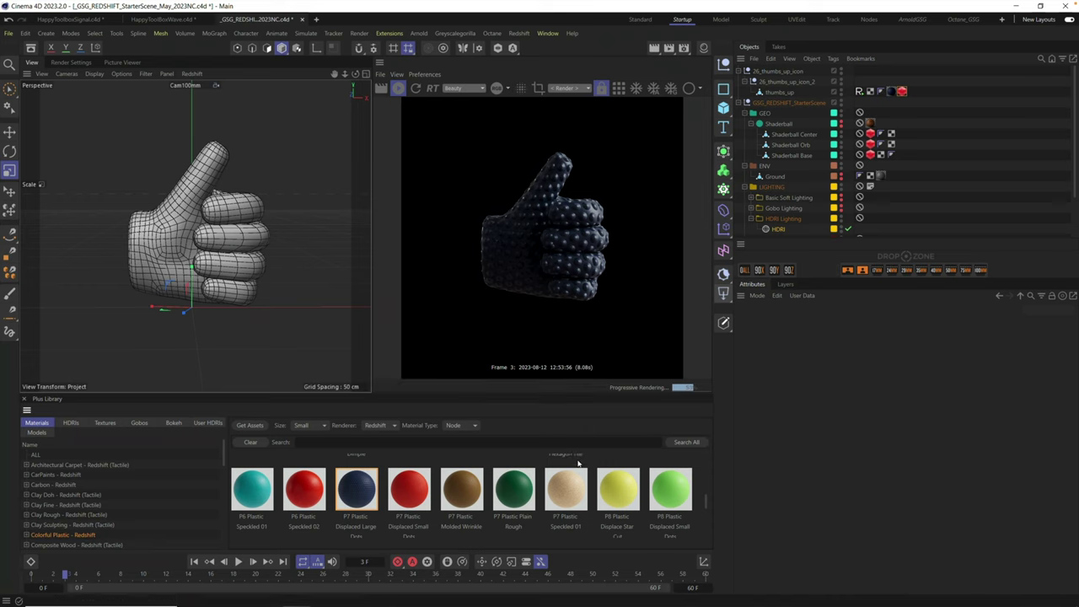
left_click(898, 91)
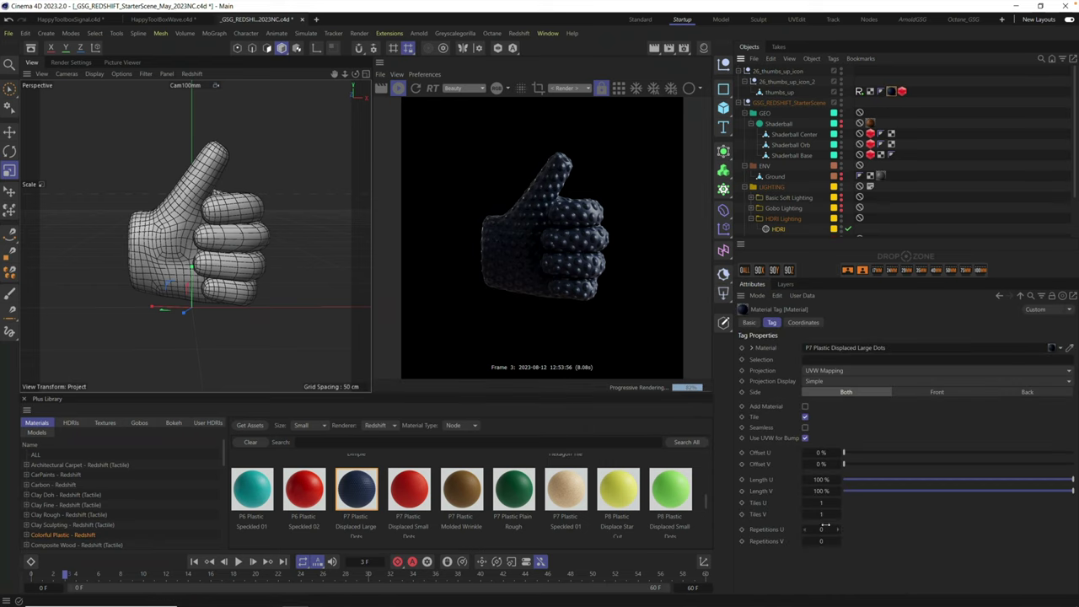
type("3")
key("Tab")
type("3")
key("Return")
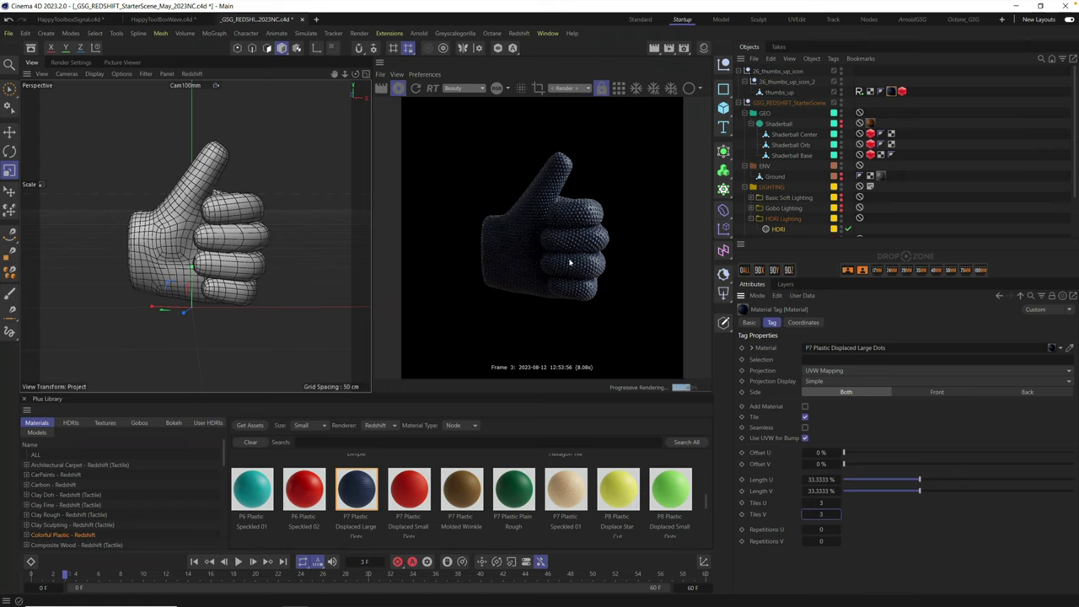
double_click(891, 91)
Step: Open the material's Node Editor and select the Base Color node
left_click(768, 490)
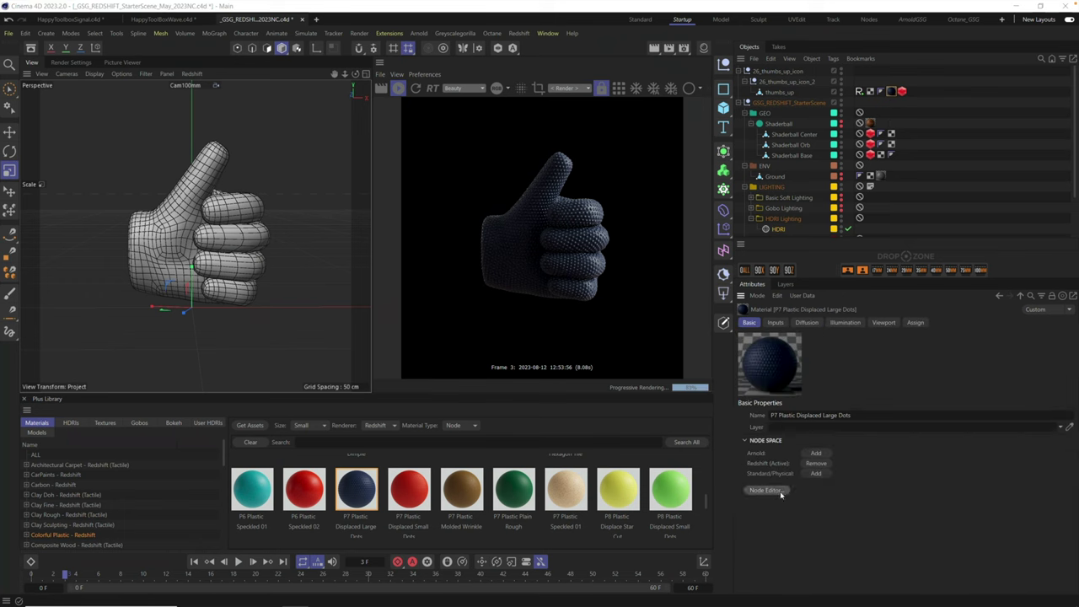
left_click_drag(674, 248, 255, 138)
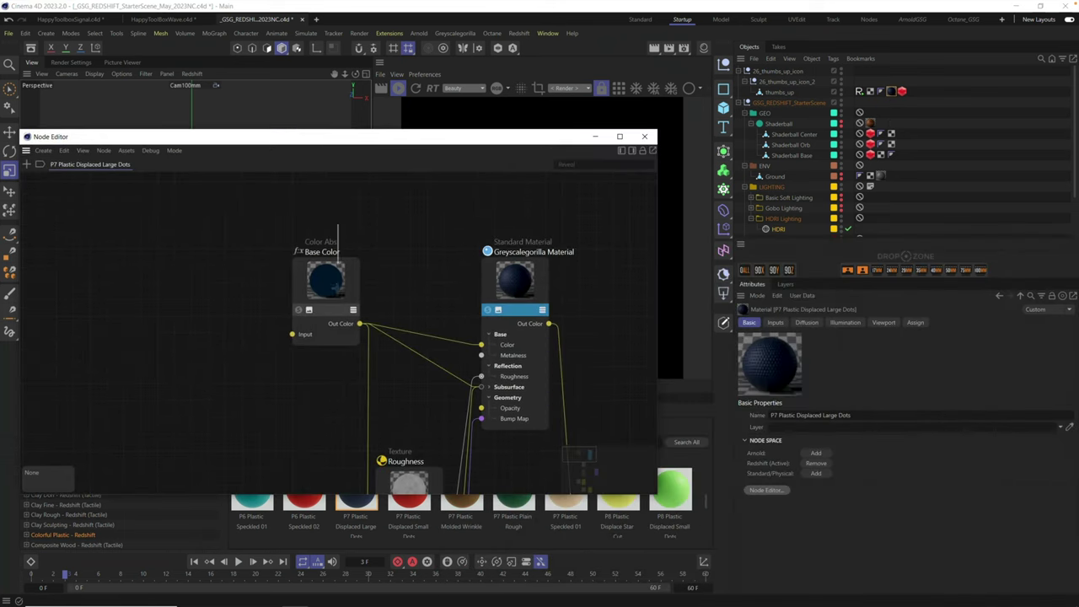
left_click(337, 286)
left_click_drag(394, 135, 284, 108)
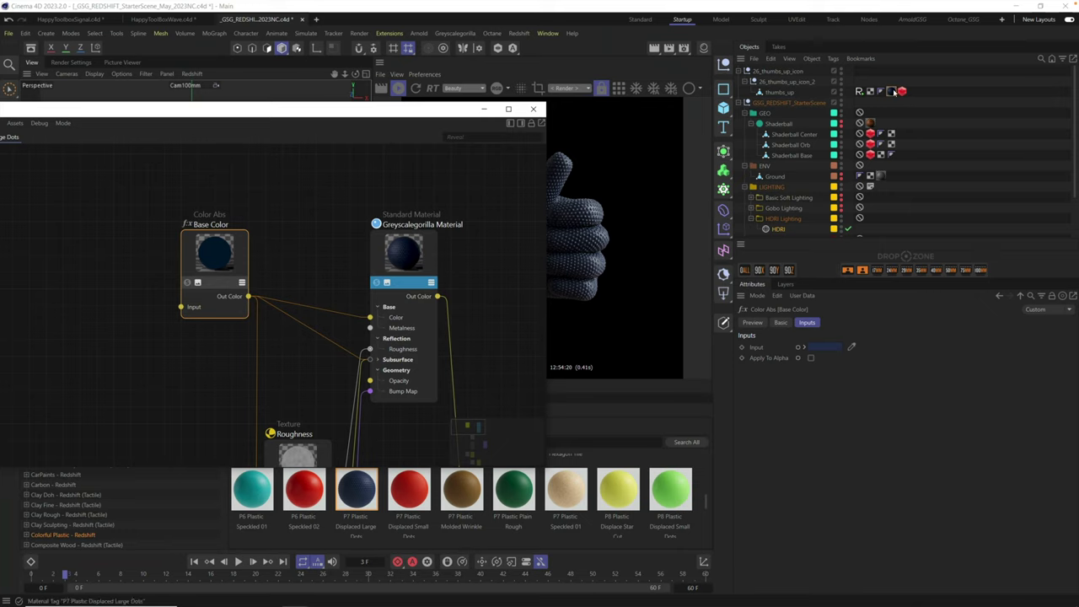
Step: Set the base colour to a bright orange-red at hue 4° and close the Node Editor
left_click(829, 350)
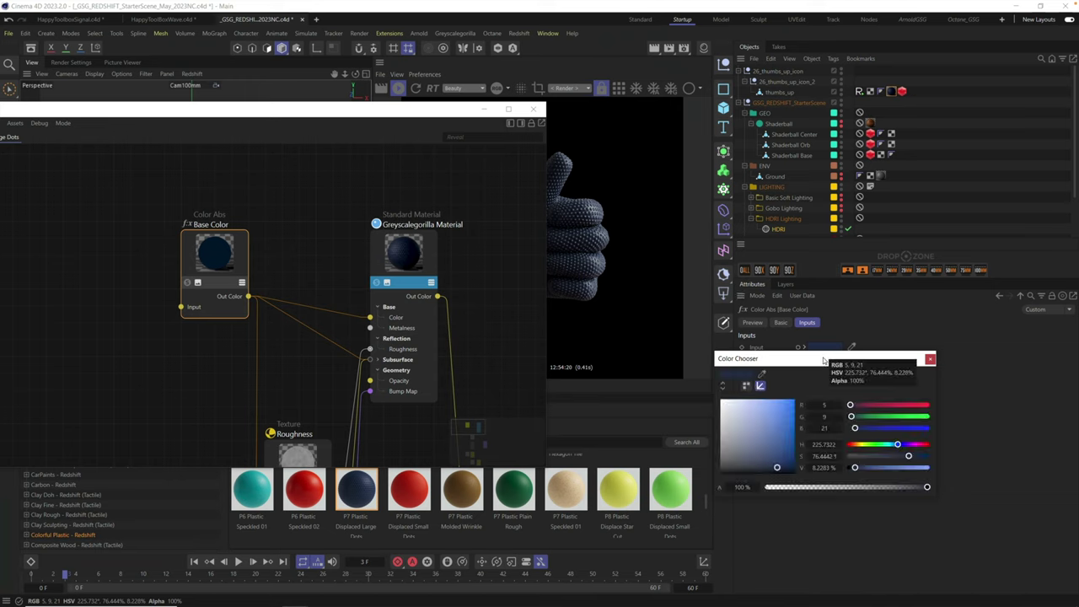
left_click(830, 417)
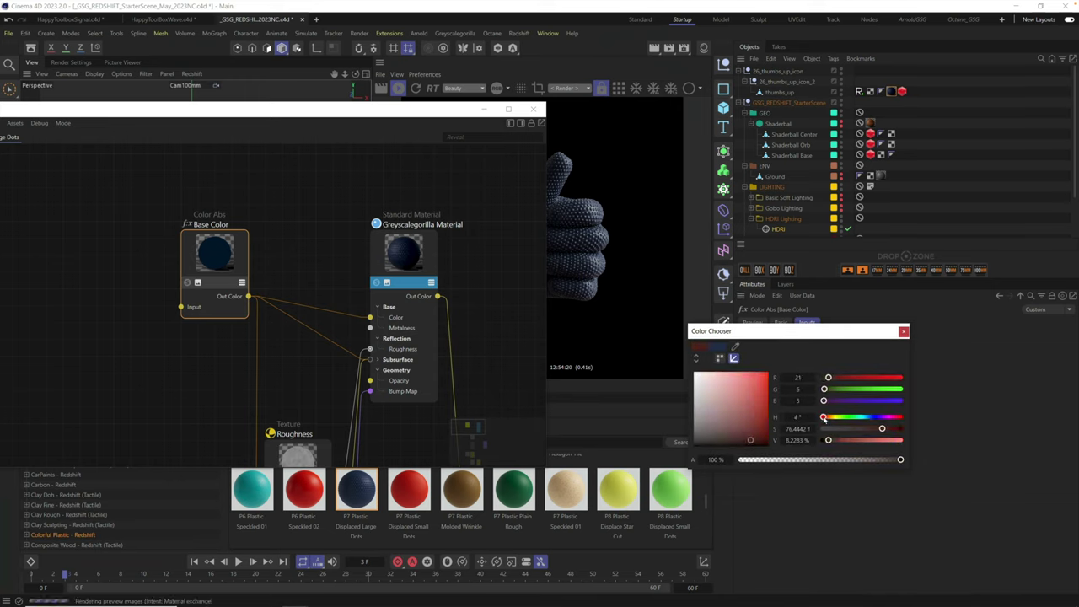
left_click(765, 381)
left_click(823, 419)
left_click_drag(824, 419, 825, 420)
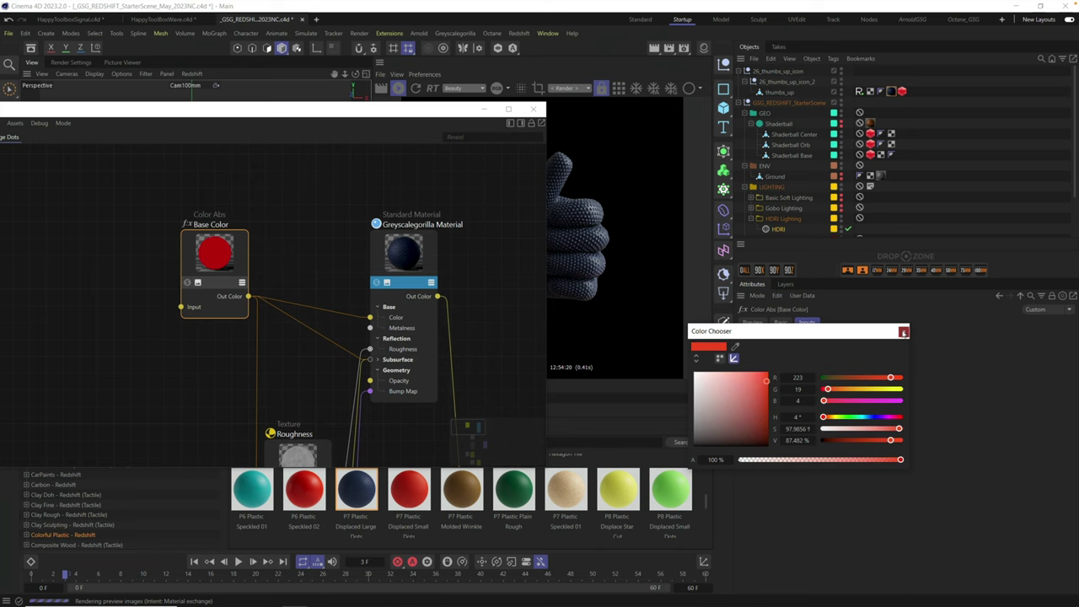
left_click(903, 333)
left_click(533, 111)
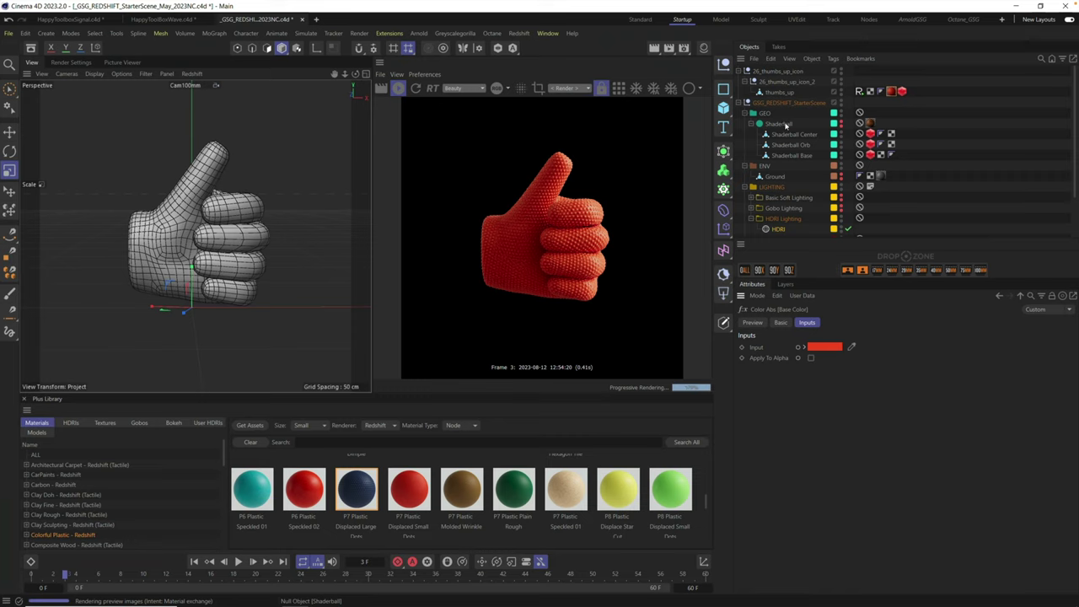
Step: Add a Redshift Dome Light to the scene
left_click(519, 34)
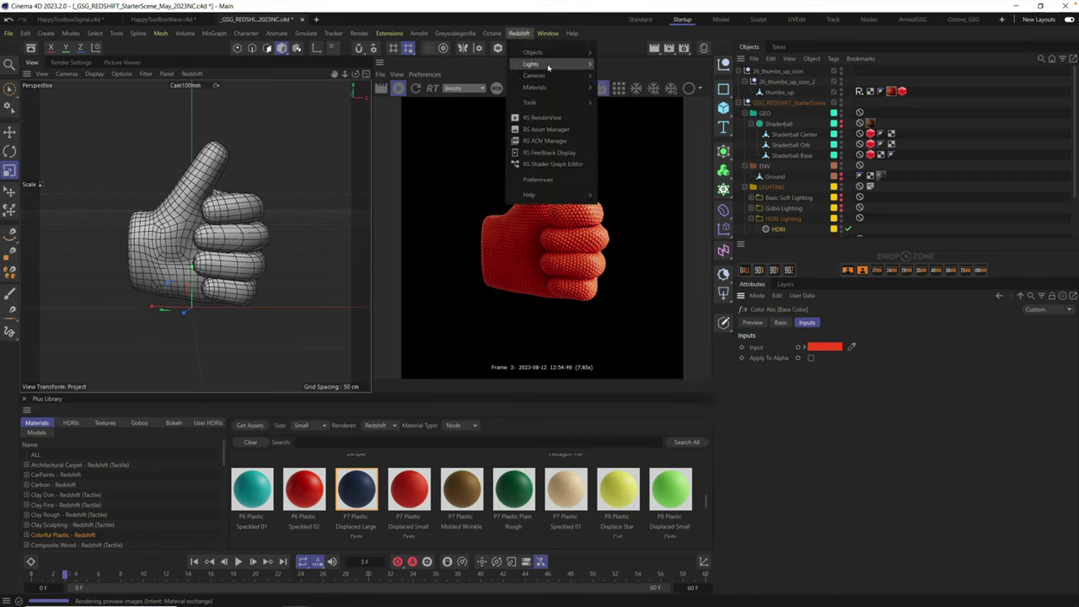
mouse_move(540, 64)
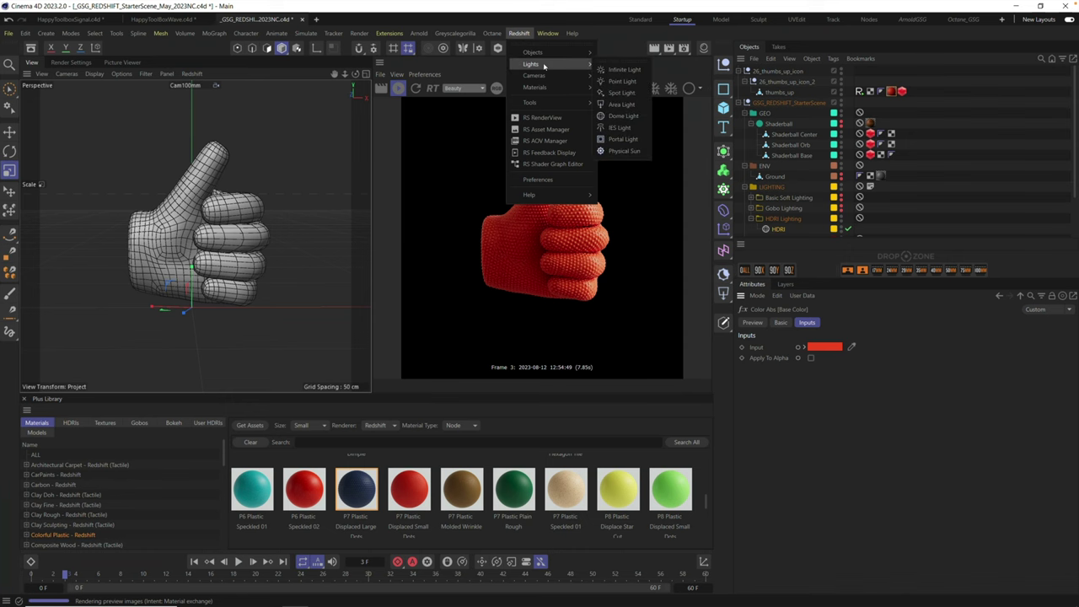
left_click(624, 117)
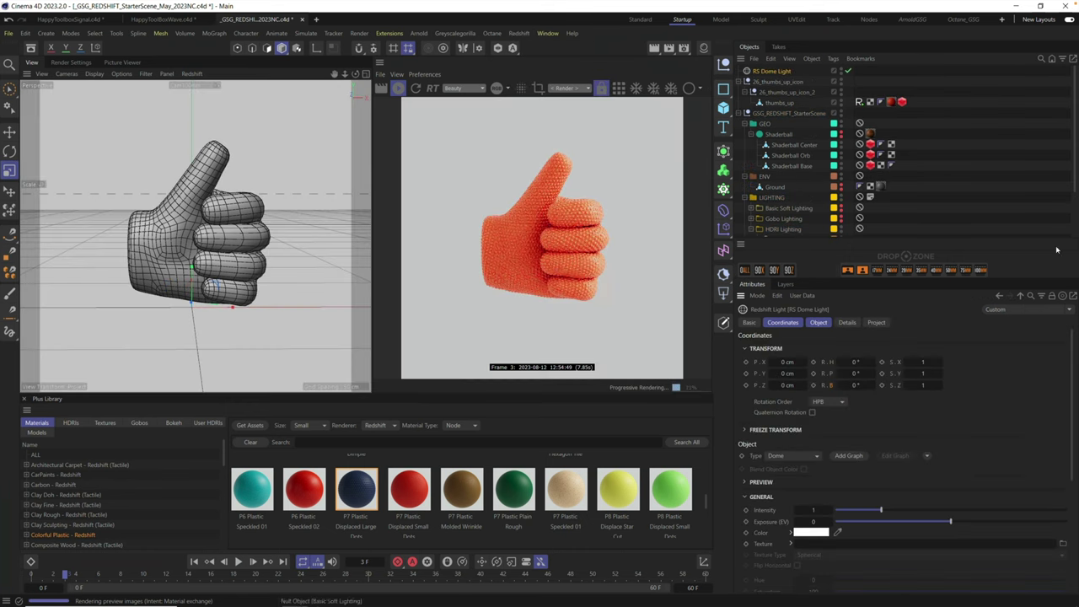
scroll(1075, 363, "down", 1)
scroll(814, 319, "up", 1)
Step: Set the dome light's Diffuse, Reflection, Transmission, Scattering, GI and Volume contributions to 0
left_click(847, 323)
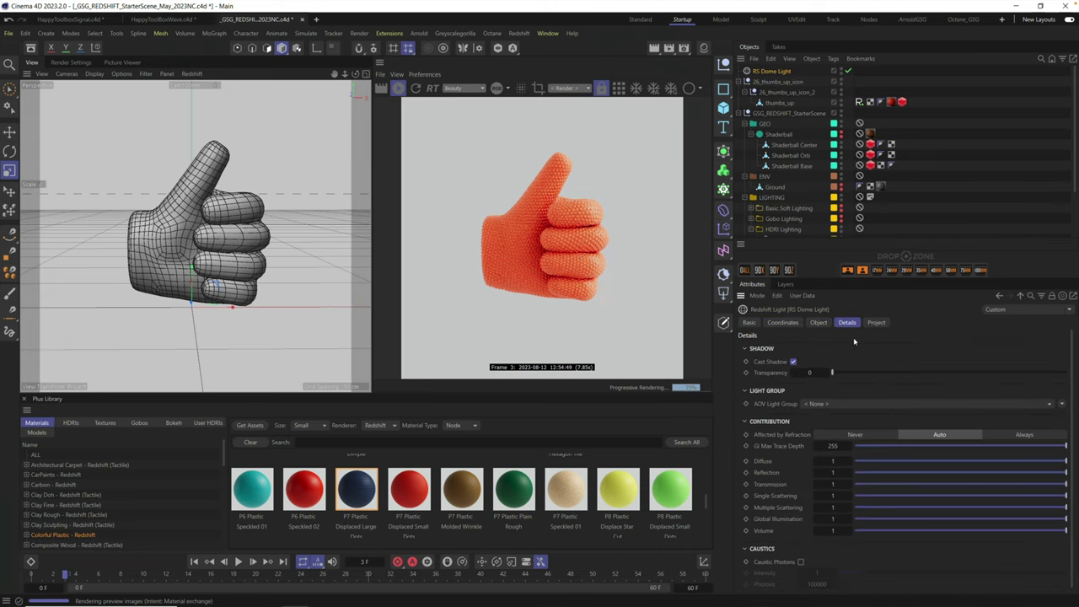
left_click_drag(866, 458, 855, 462)
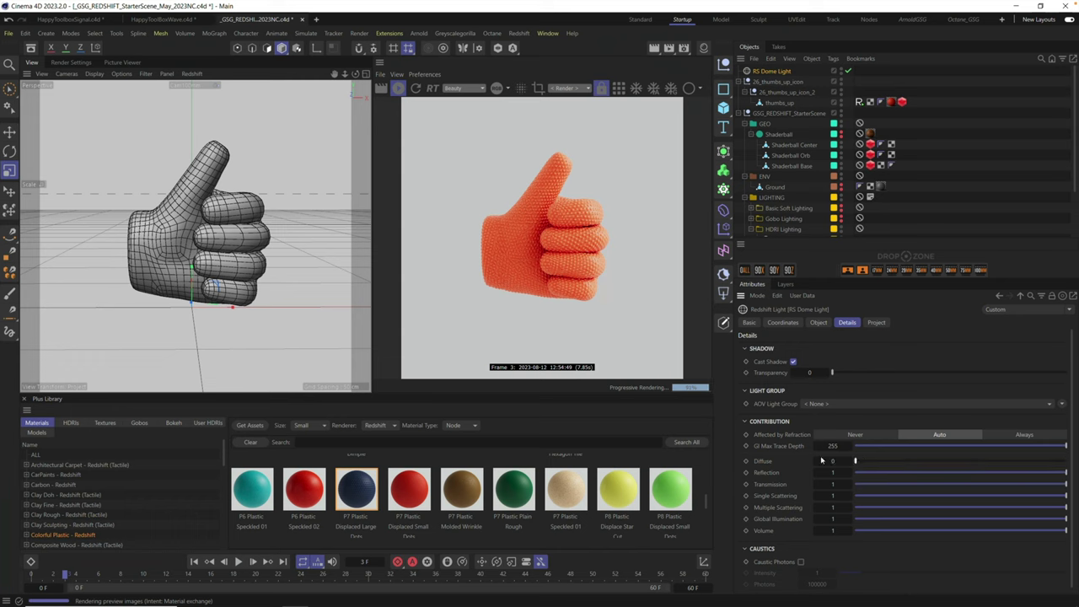
left_click(855, 472)
left_click(855, 484)
left_click(855, 496)
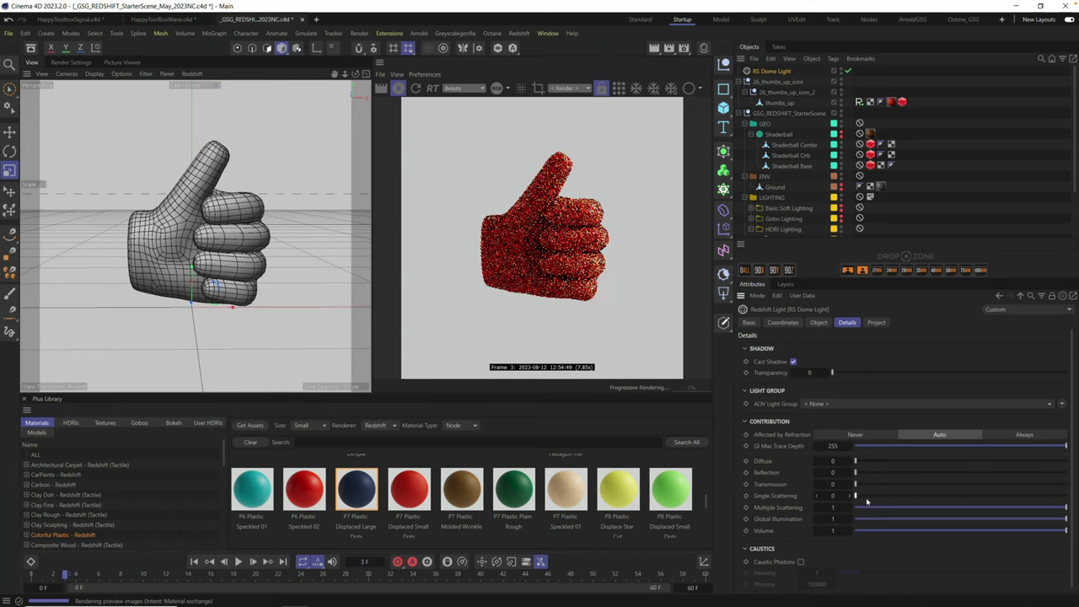
left_click(855, 507)
left_click(855, 519)
left_click(855, 530)
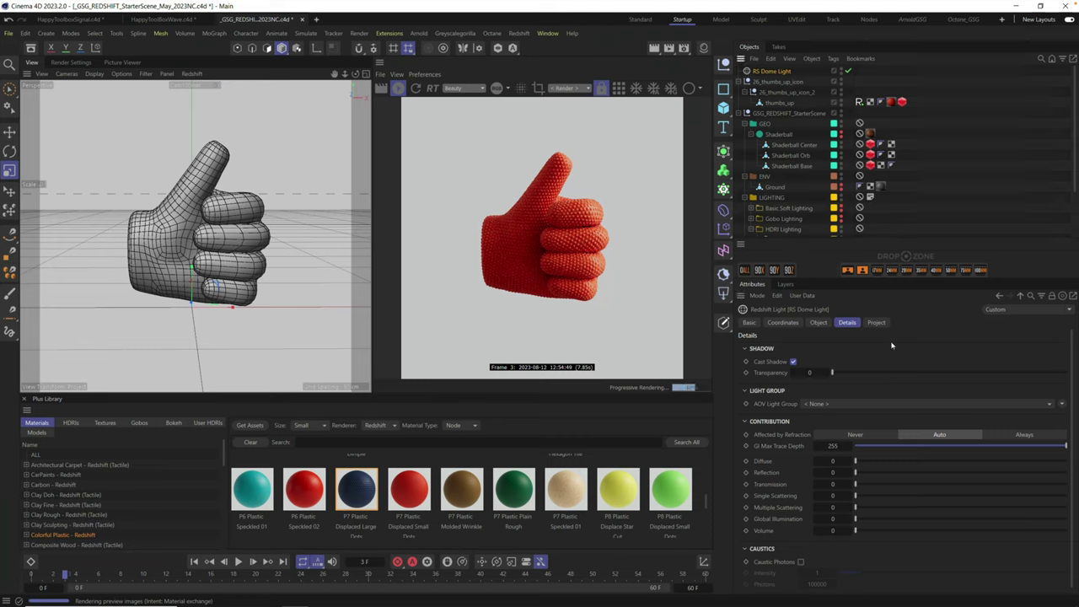
Step: Change the RS Dome Light colour from grey to pale salmon pink (RGB 218, 189, 184)
left_click(818, 323)
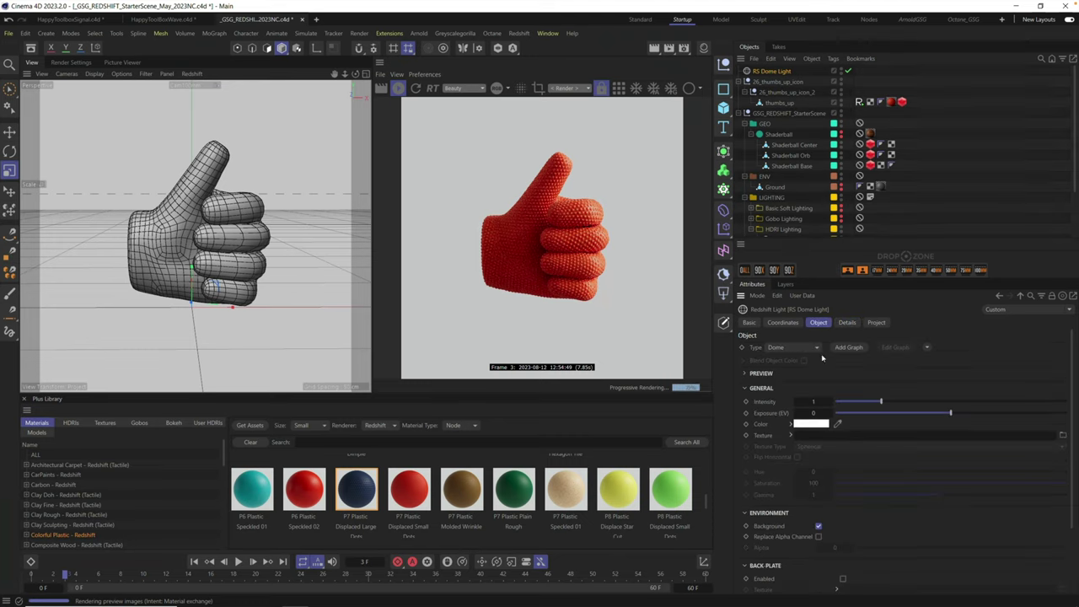
left_click(838, 425)
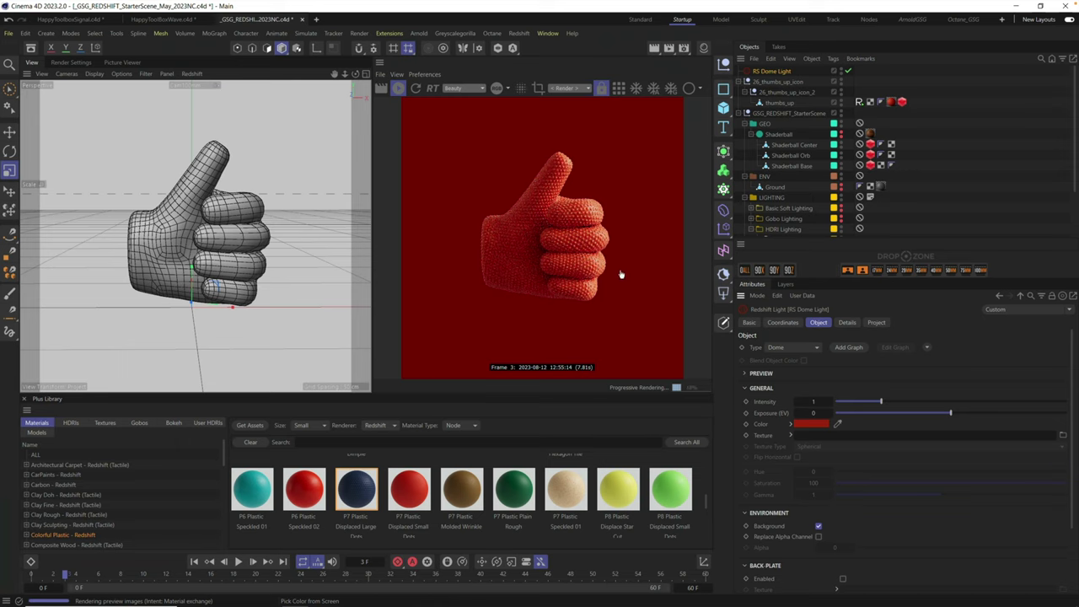
left_click(813, 423)
mouse_move(774, 502)
left_mouse_down()
mouse_move(729, 492)
mouse_move(761, 540)
mouse_move(764, 494)
mouse_move(772, 500)
mouse_move(770, 513)
mouse_move(714, 486)
mouse_move(732, 484)
mouse_move(718, 487)
left_mouse_up()
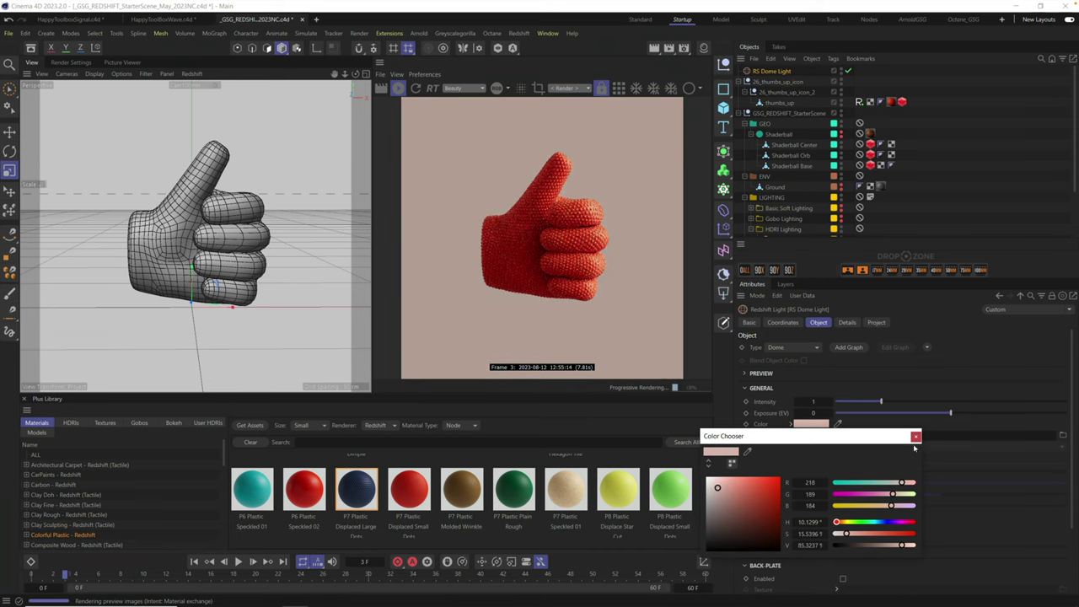
left_click(915, 436)
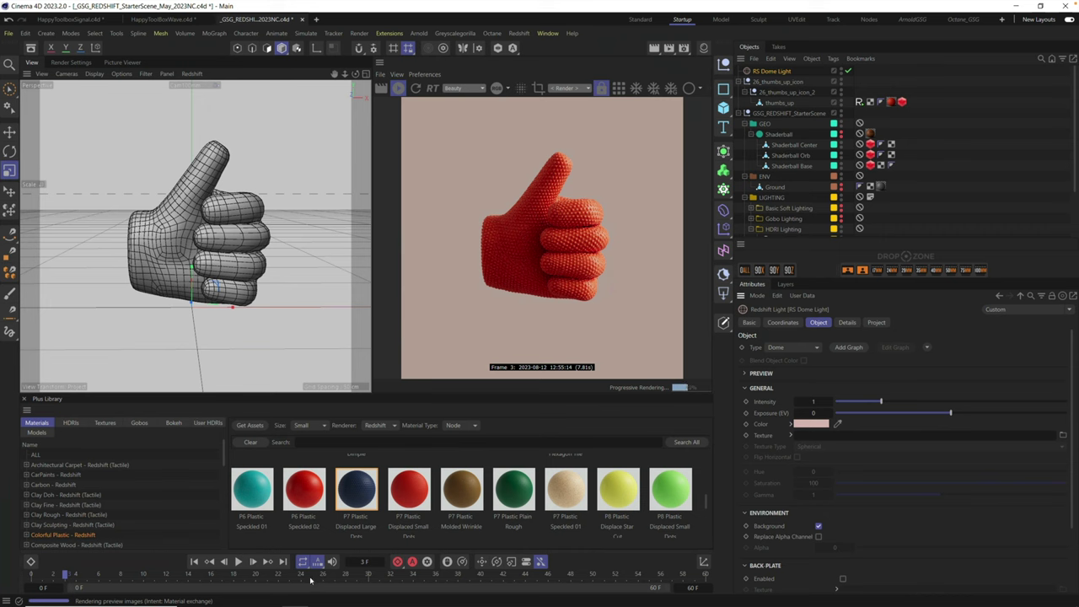
Step: Scrub through the thumbs up-to-down animation, then dolly the camera closer so the hand fills more of the frame
left_click_drag(310, 580, 109, 595)
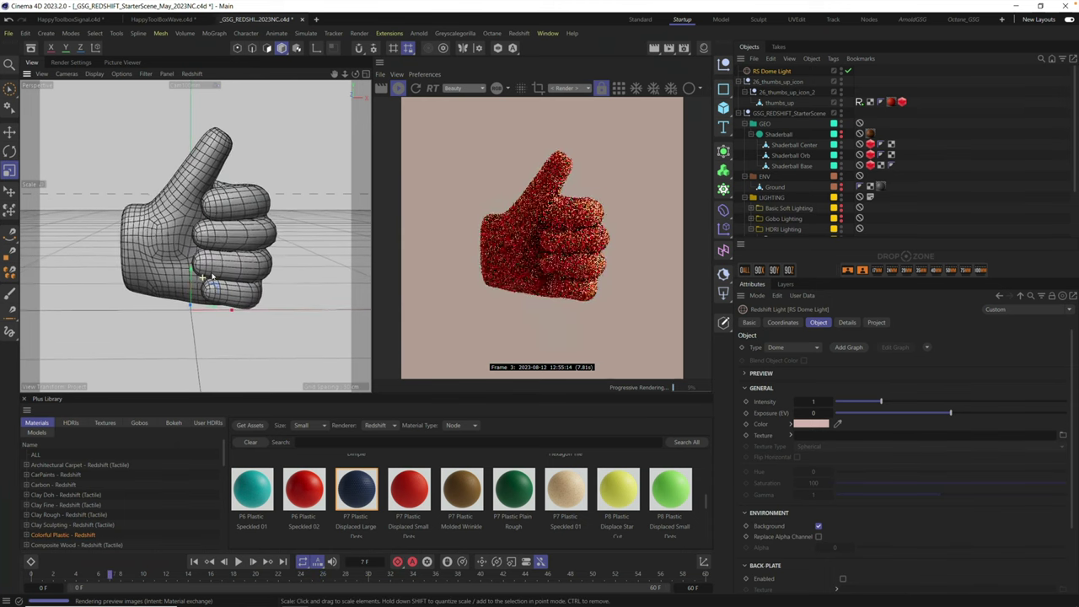
left_click_drag(212, 276, 222, 260, "alt")
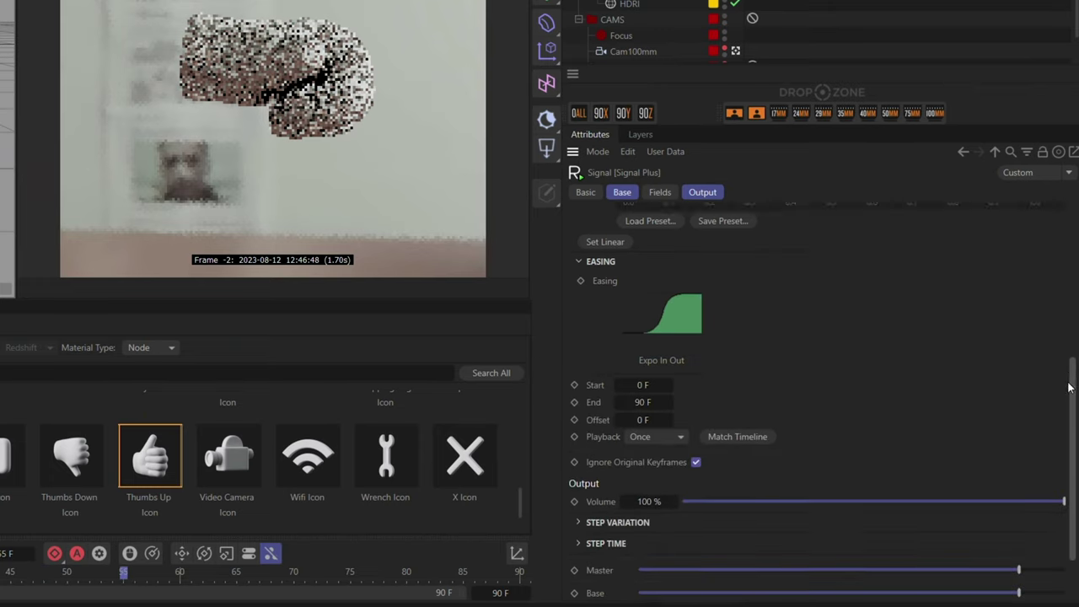
Step: Bring up the list of easing curves for the Signal tag
left_click(687, 319)
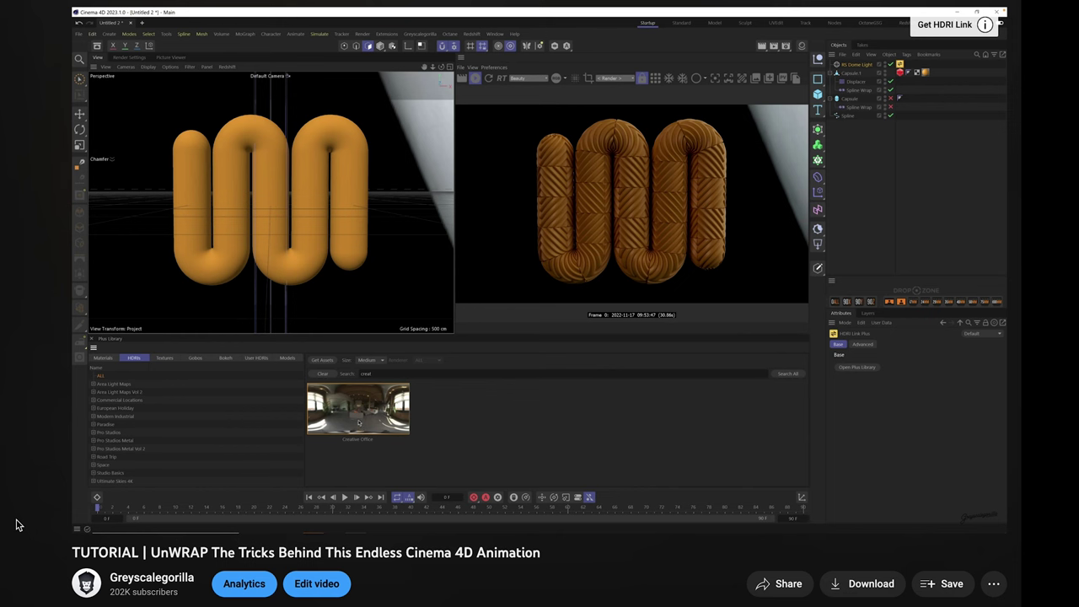